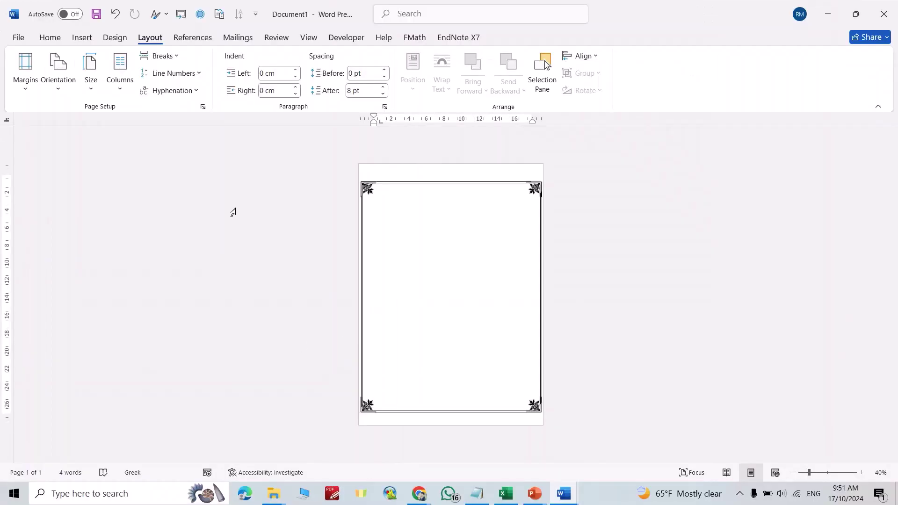
# Step: Start a new blank document (Document2) from the File menu
pyautogui.click(19, 39)
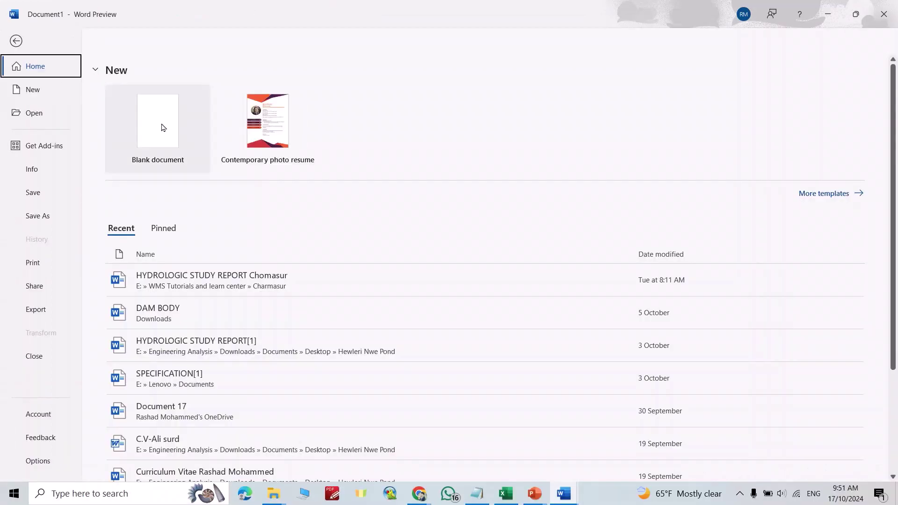
pyautogui.click(160, 140)
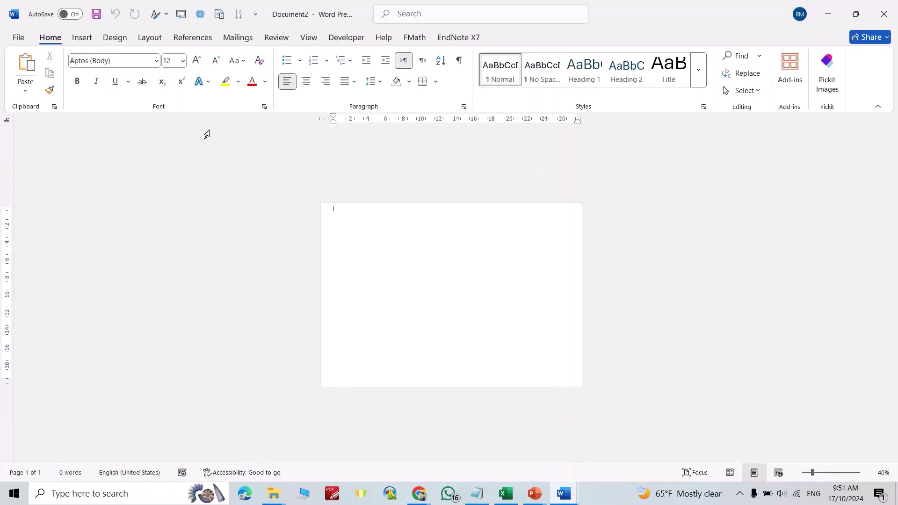
# Step: Apply Narrow page margins and keep the page in Portrait orientation
pyautogui.click(156, 40)
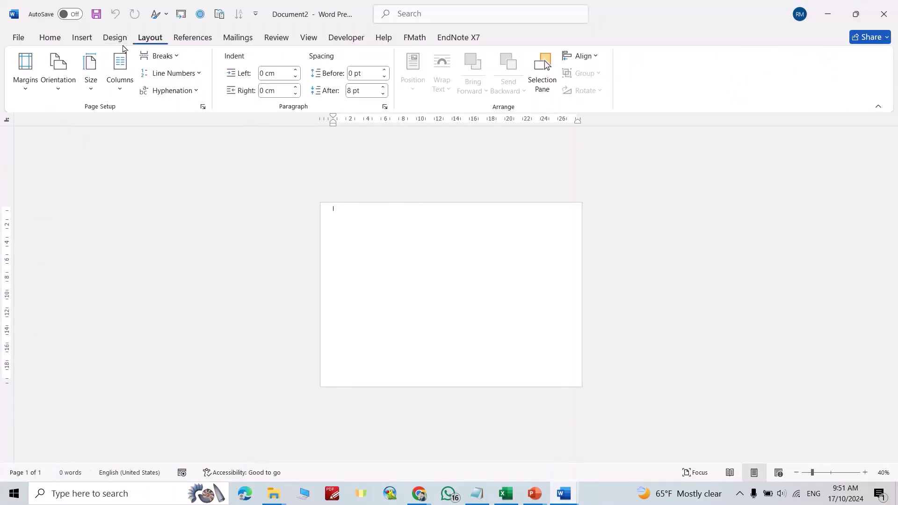
pyautogui.click(29, 90)
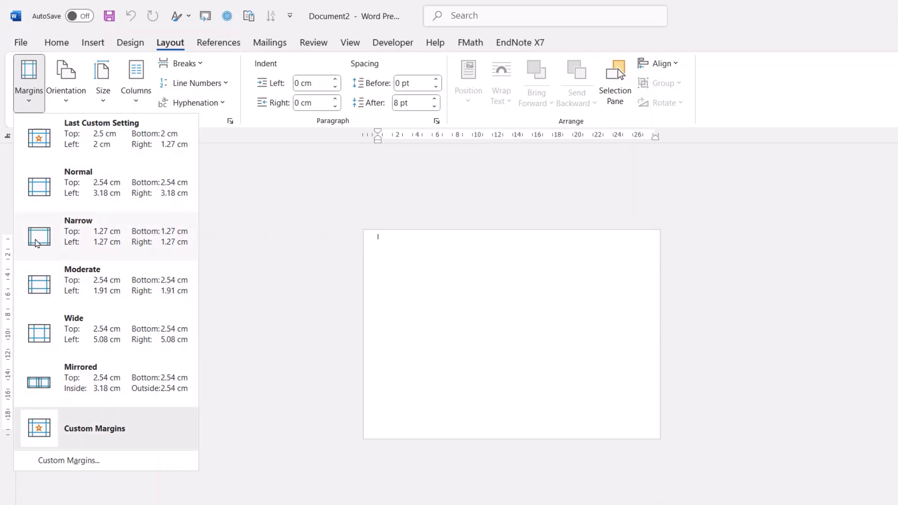
pyautogui.click(36, 243)
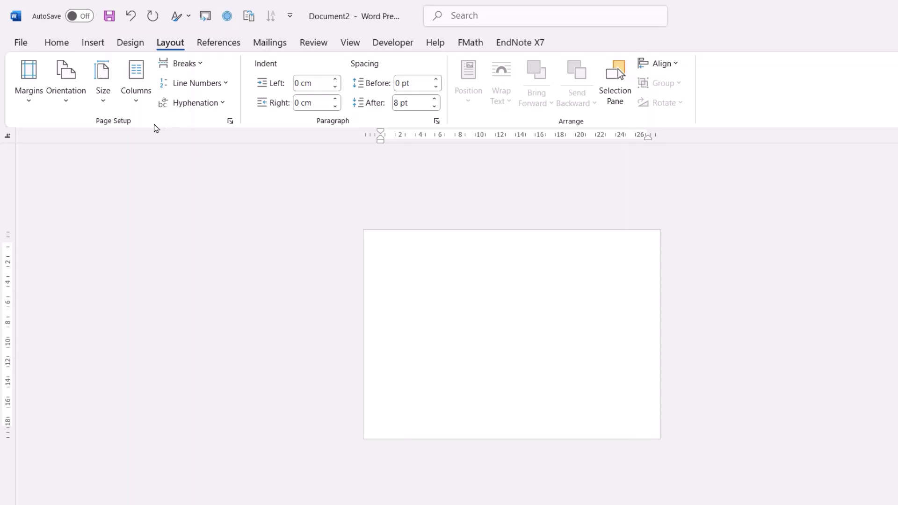
pyautogui.click(67, 96)
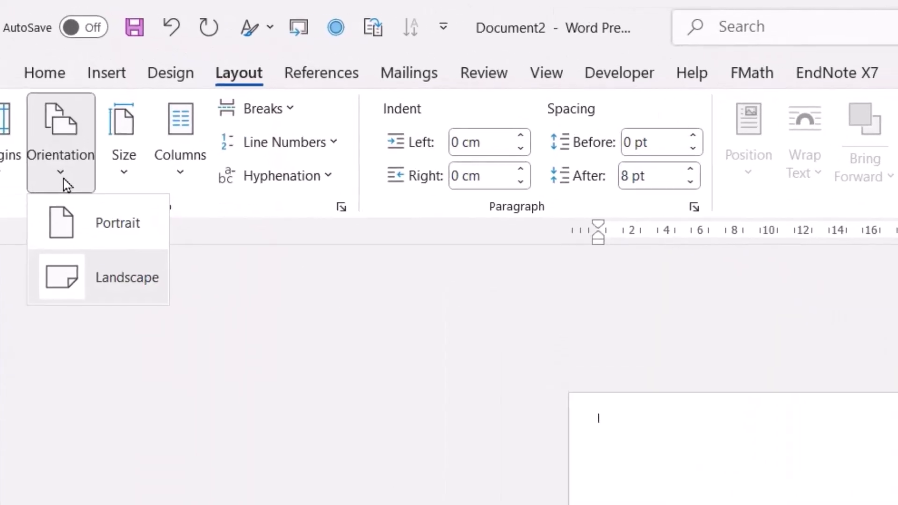
pyautogui.click(106, 243)
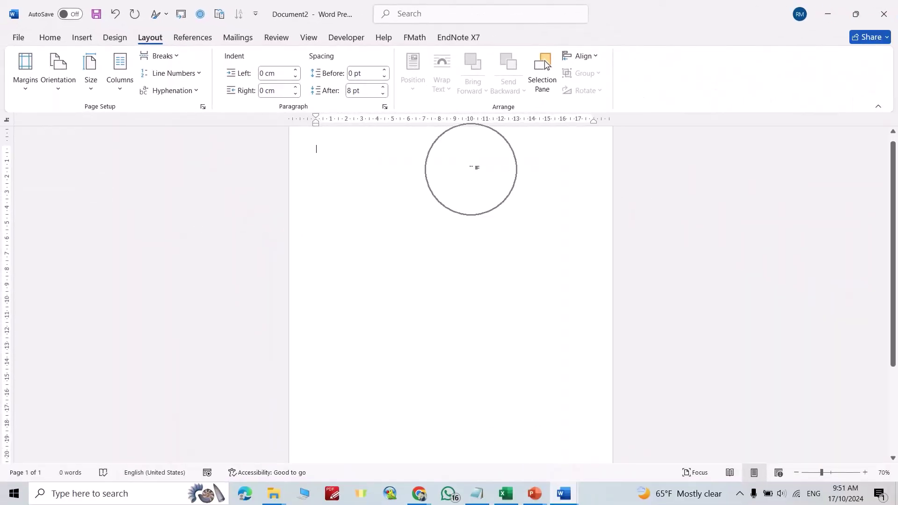
# Step: Insert the leafy corner ornament from the 12Akruti Image font through More Symbols
pyautogui.click(86, 43)
pyautogui.click(808, 73)
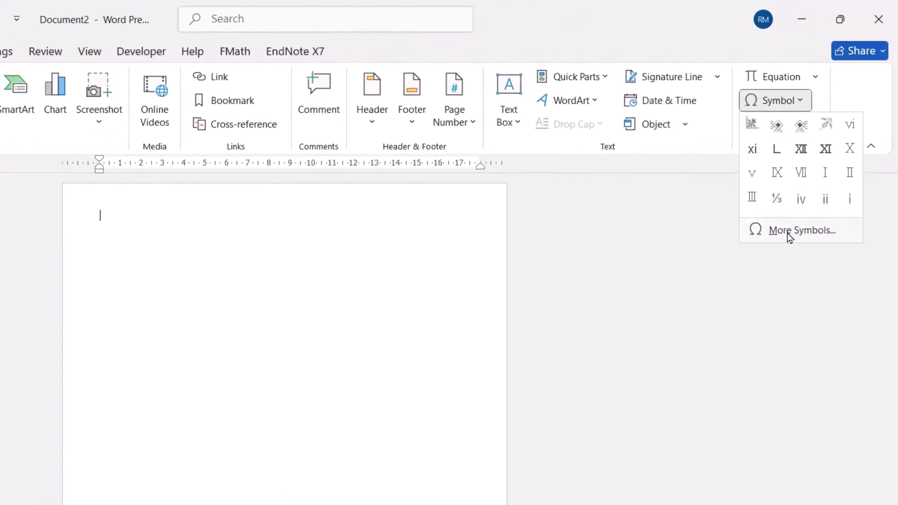
pyautogui.click(787, 233)
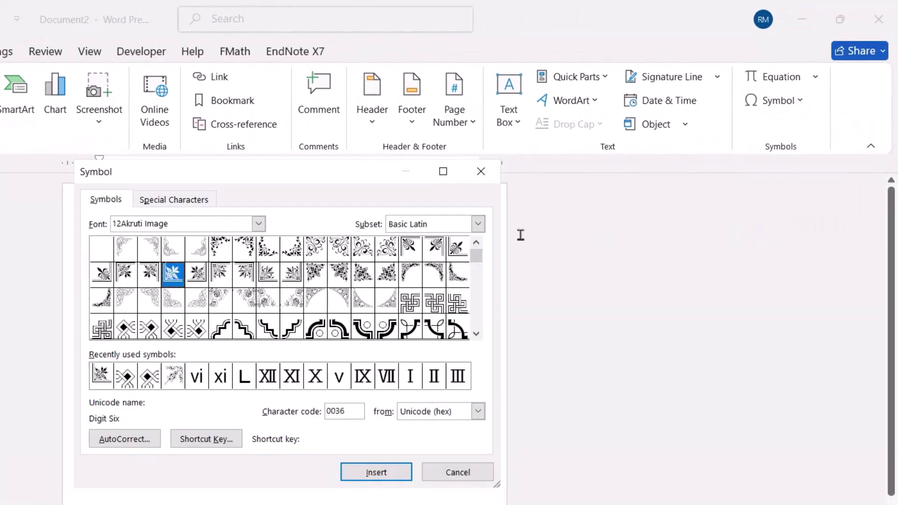
pyautogui.click(258, 223)
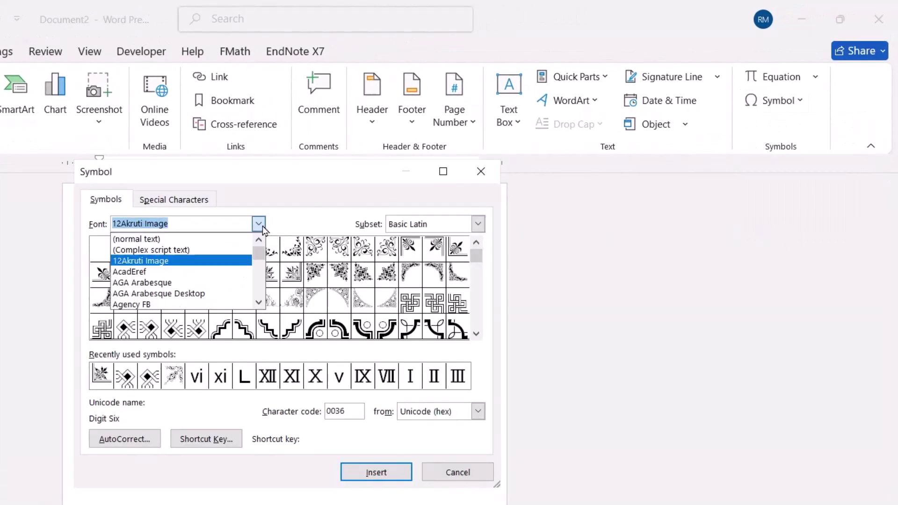
pyautogui.click(169, 269)
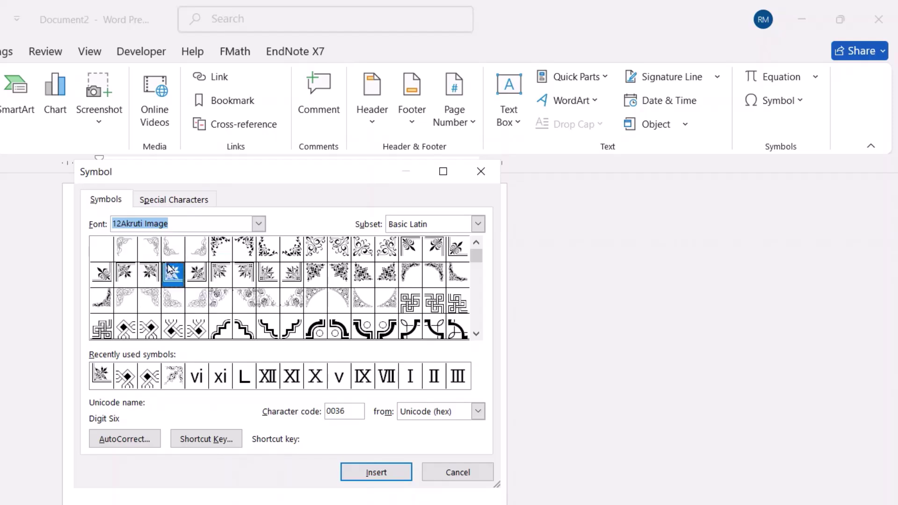
pyautogui.click(476, 266)
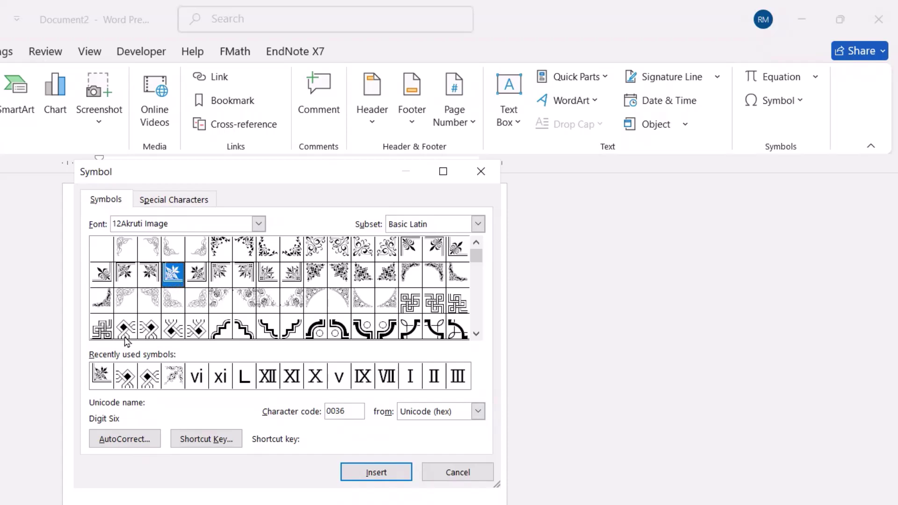
pyautogui.click(369, 474)
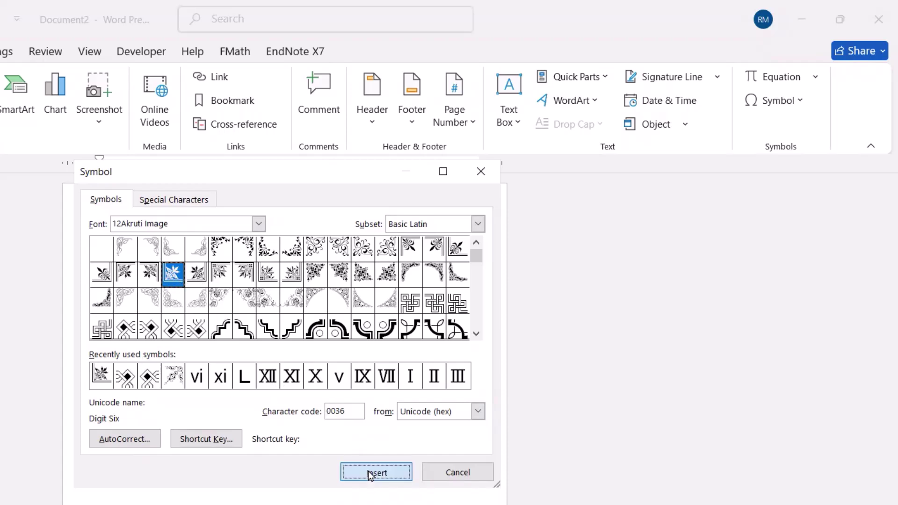
pyautogui.click(434, 473)
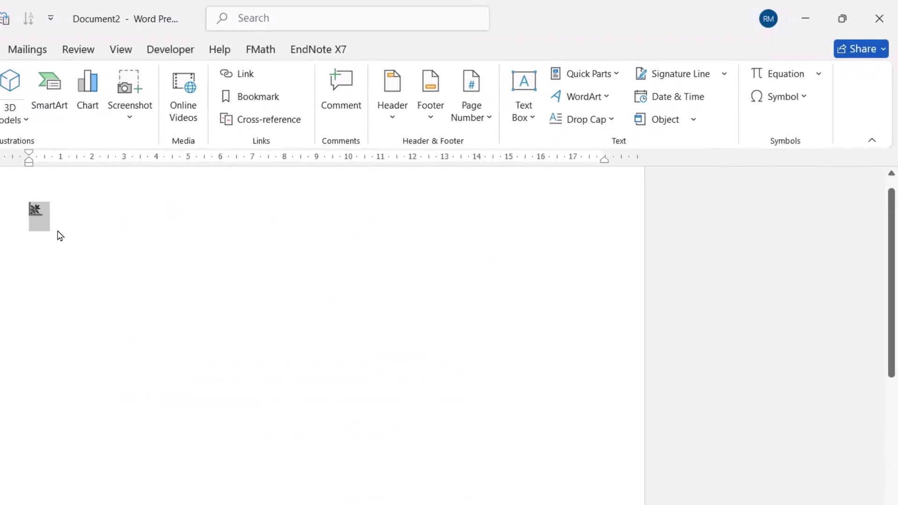
# Step: Convert the ornament into a WordArt shape and shrink its frame
pyautogui.click(562, 104)
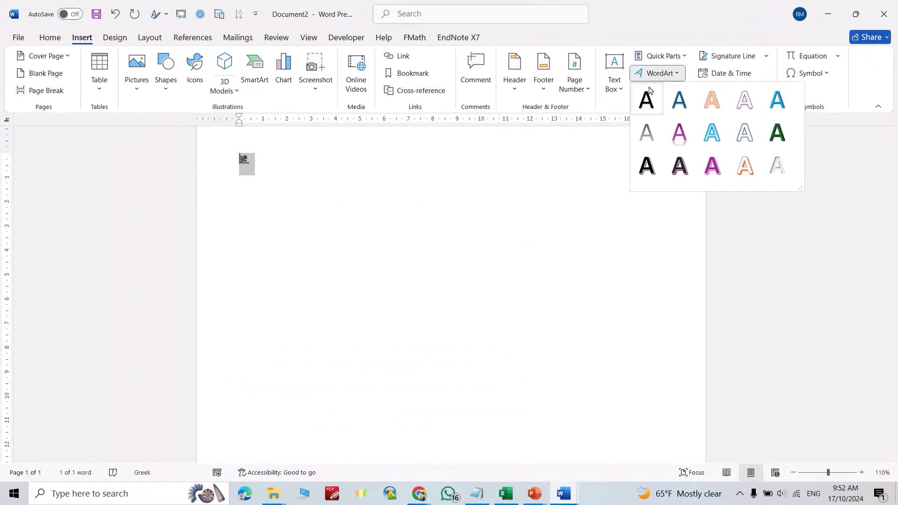
pyautogui.click(642, 108)
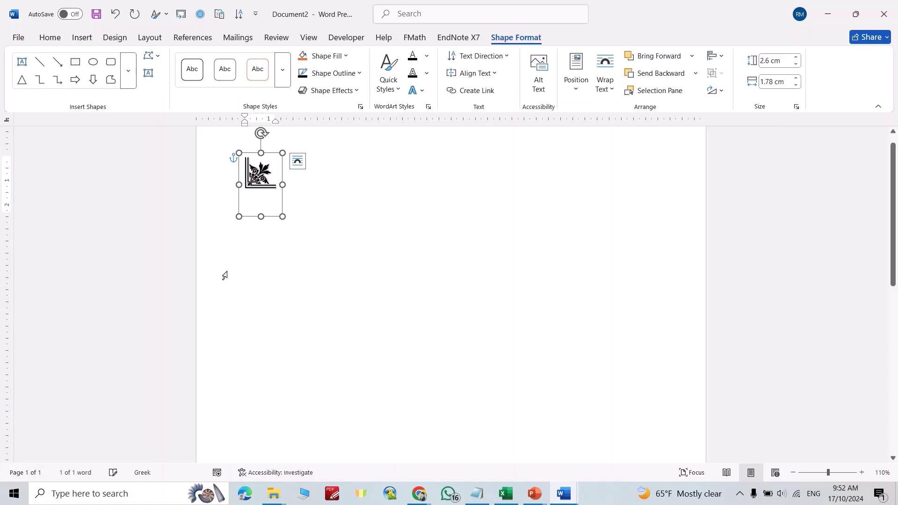
pyautogui.moveTo(261, 216); pyautogui.dragTo(261, 202)
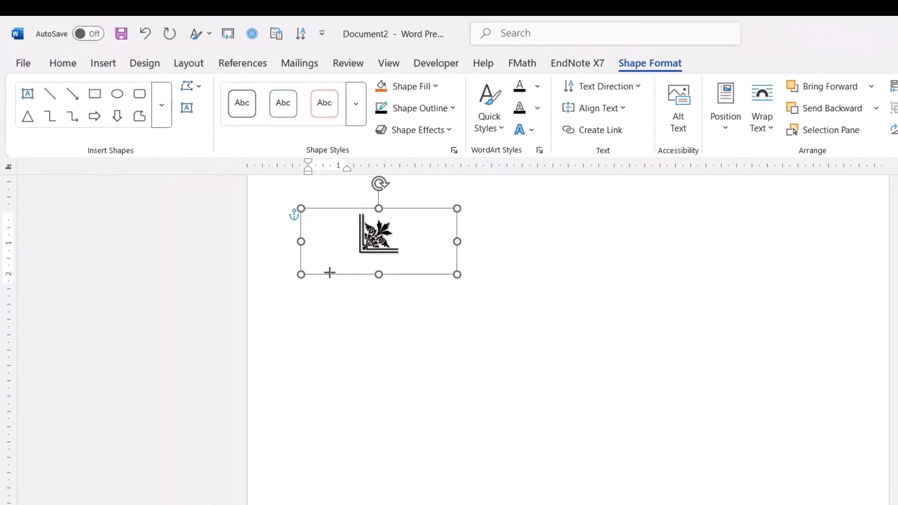
pyautogui.moveTo(457, 241); pyautogui.dragTo(366, 241)
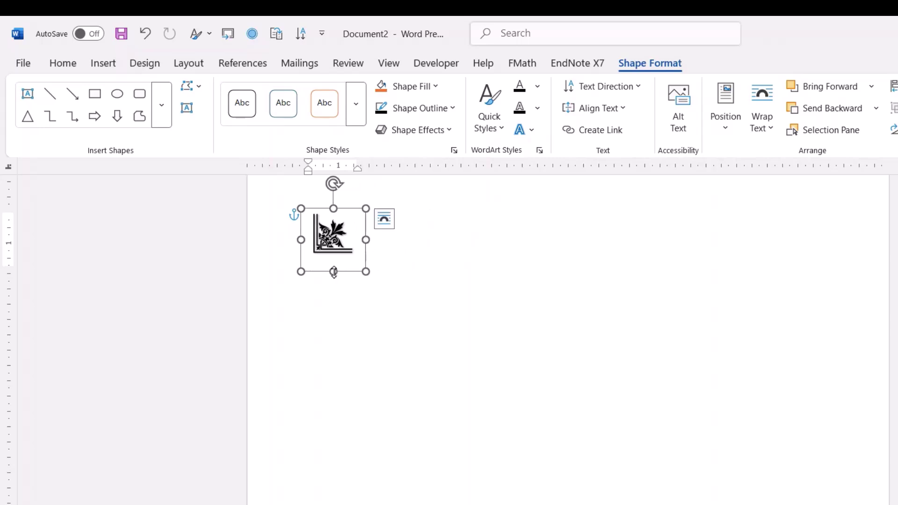
pyautogui.moveTo(333, 271); pyautogui.dragTo(333, 260)
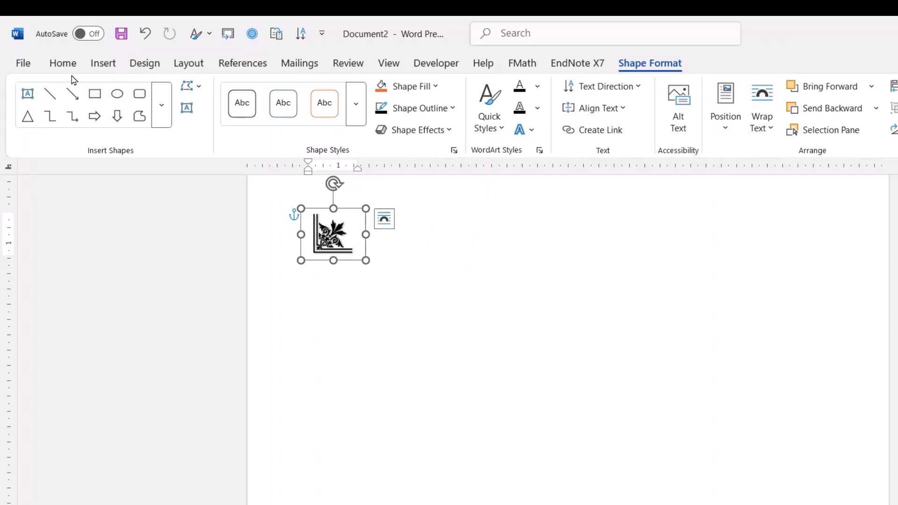
# Step: Set the ornament's font size to 60 and enlarge its frame to fit
pyautogui.click(63, 64)
pyautogui.click(219, 94)
pyautogui.write('60')
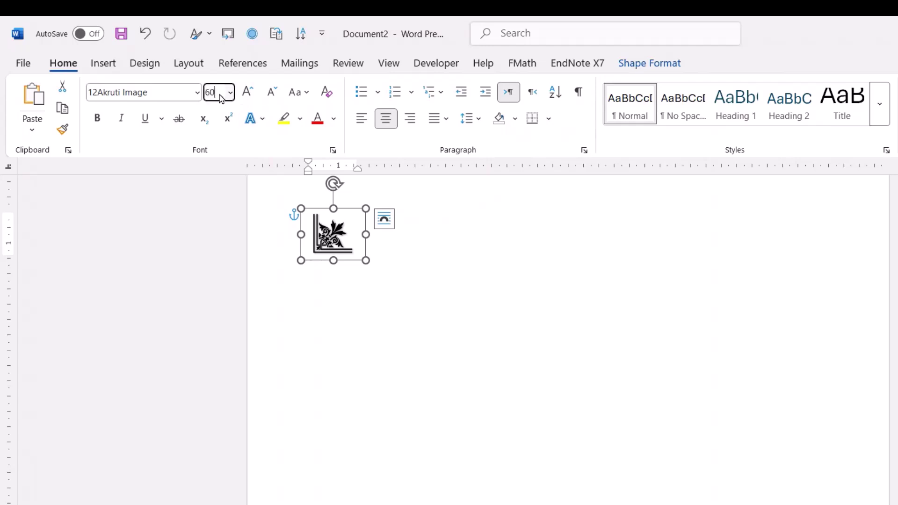
pyautogui.press('Return')
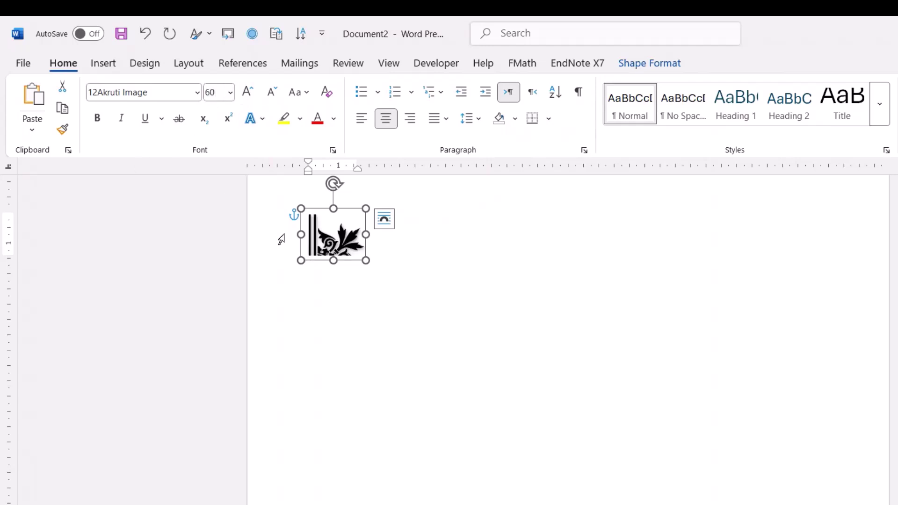
pyautogui.moveTo(366, 260); pyautogui.dragTo(388, 295)
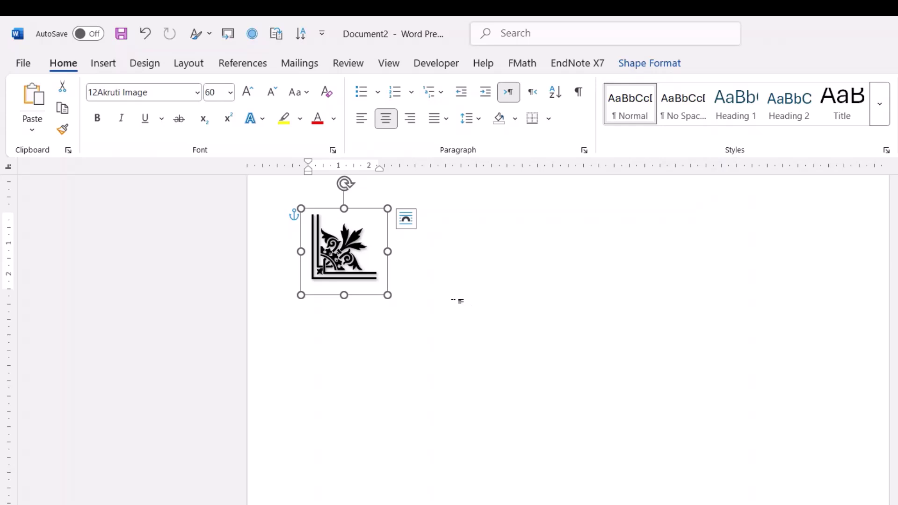
# Step: Rotate the ornament 90° right, place it top-left, and drag a copy to the top right
pyautogui.click(189, 64)
pyautogui.click(738, 132)
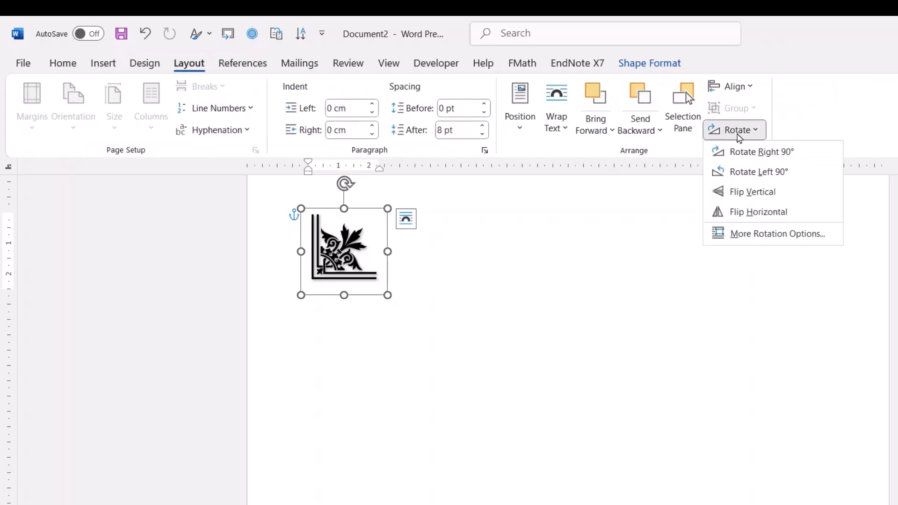
pyautogui.click(740, 153)
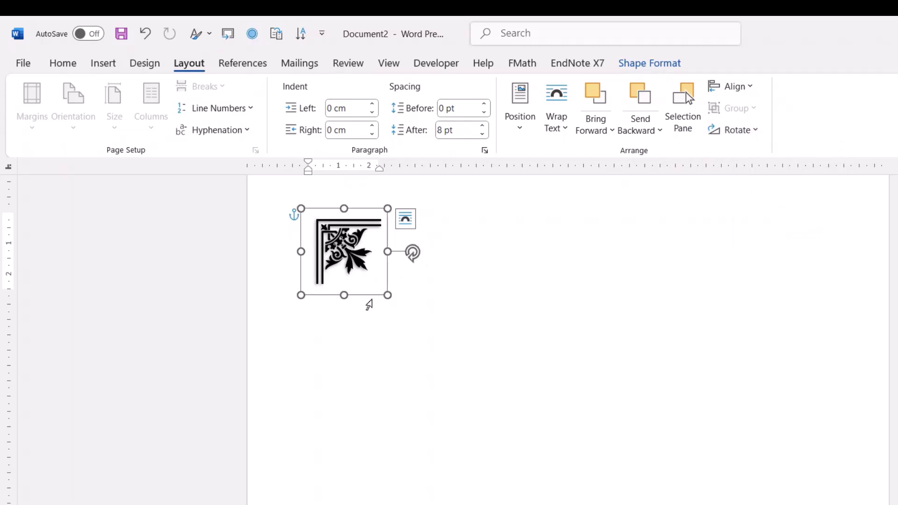
pyautogui.moveTo(370, 297); pyautogui.dragTo(301, 289)
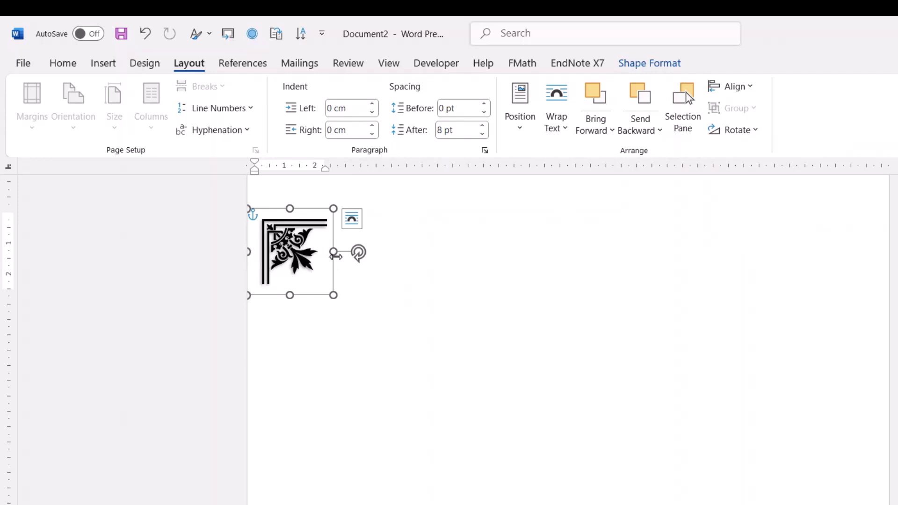
pyautogui.moveTo(327, 257); pyautogui.dragTo(348, 256)
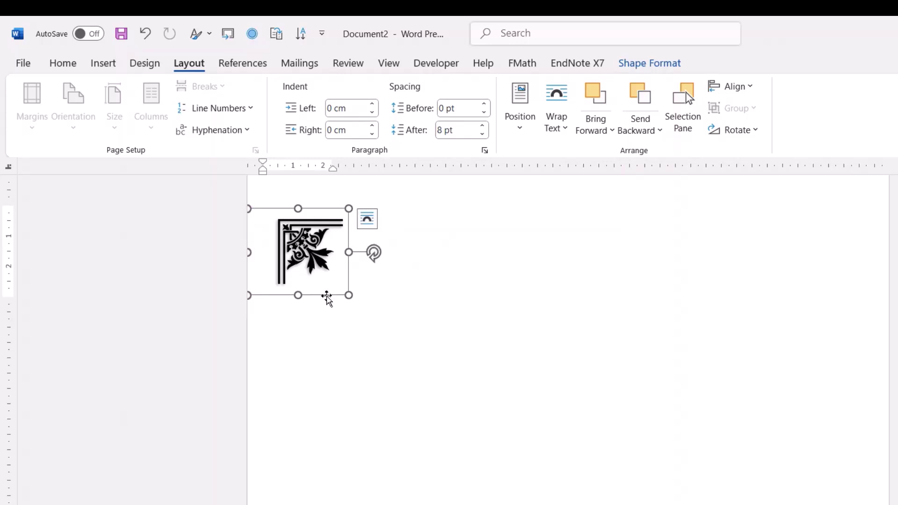
pyautogui.moveTo(326, 297); pyautogui.dragTo(897, 283)
# Step: Rotate the right-hand copy 90° right and resize it into the top-right corner
pyautogui.click(744, 131)
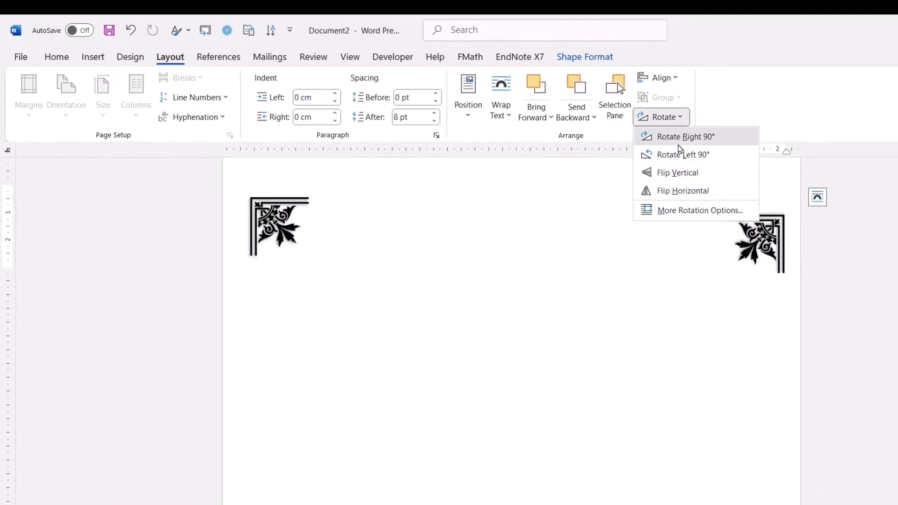
pyautogui.click(678, 144)
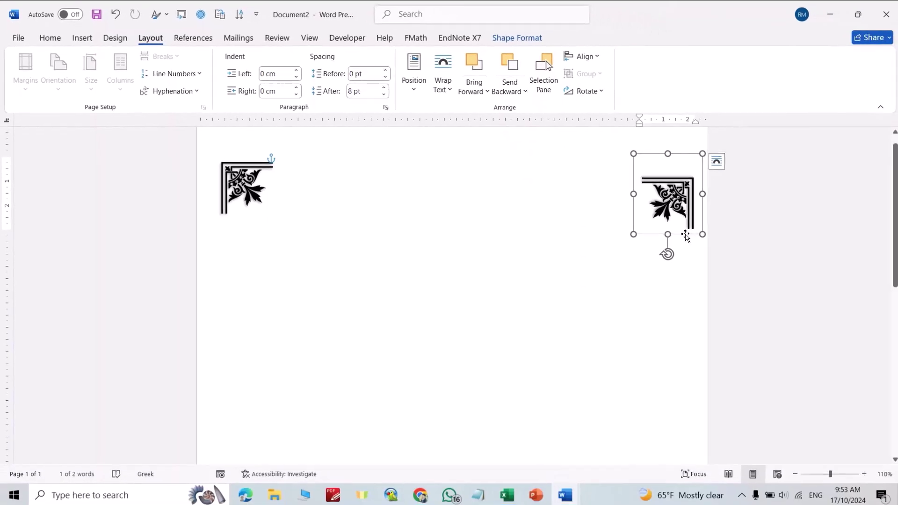
pyautogui.moveTo(666, 202); pyautogui.dragTo(307, 201)
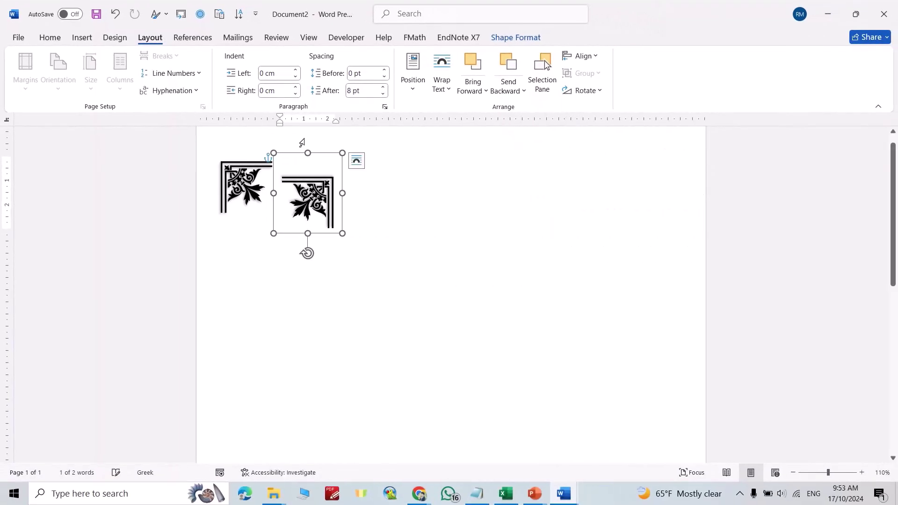
pyautogui.moveTo(308, 153); pyautogui.dragTo(307, 168)
pyautogui.moveTo(325, 212); pyautogui.dragTo(711, 227)
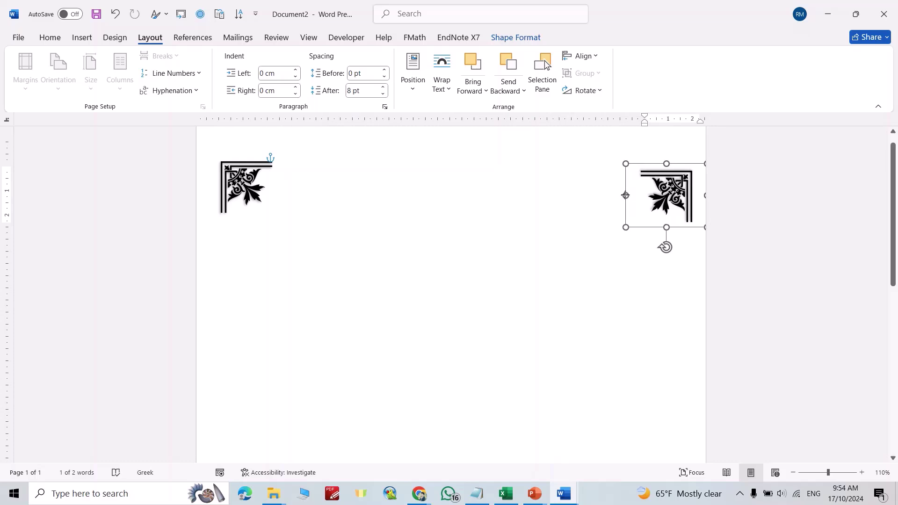
pyautogui.press('Left')
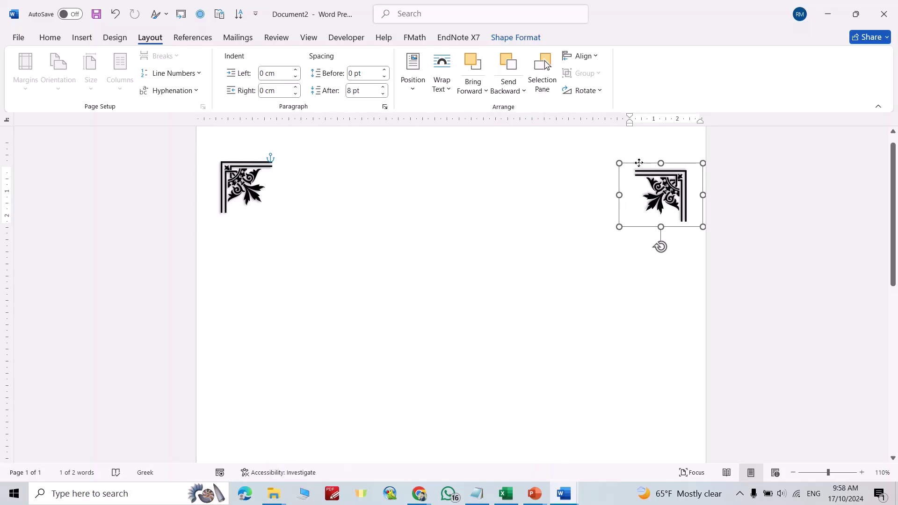
pyautogui.moveTo(639, 162); pyautogui.dragTo(648, 161)
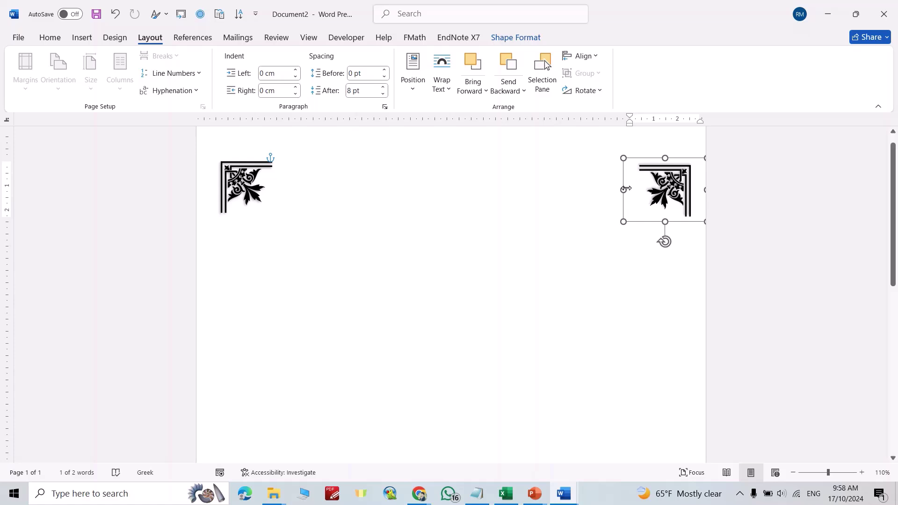
pyautogui.moveTo(626, 189); pyautogui.dragTo(608, 189)
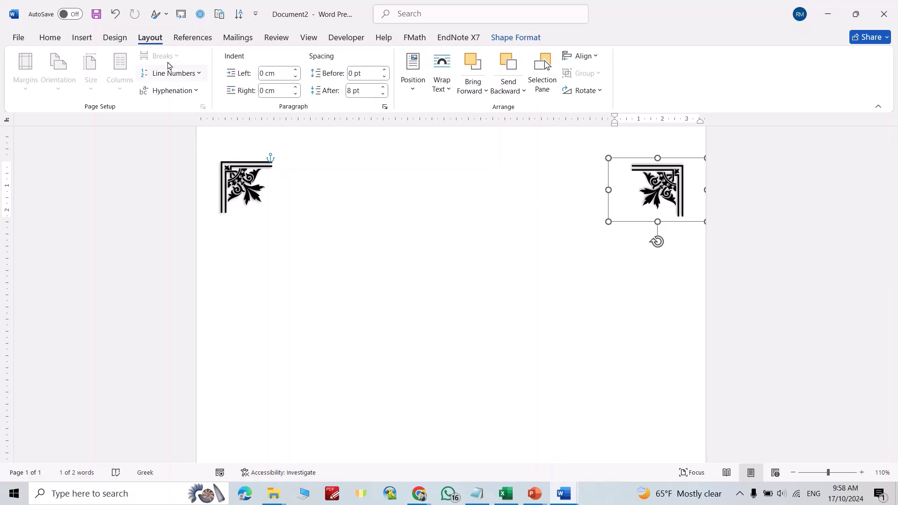
# Step: Draw a straight line across the top from the left ornament to the right one
pyautogui.click(80, 39)
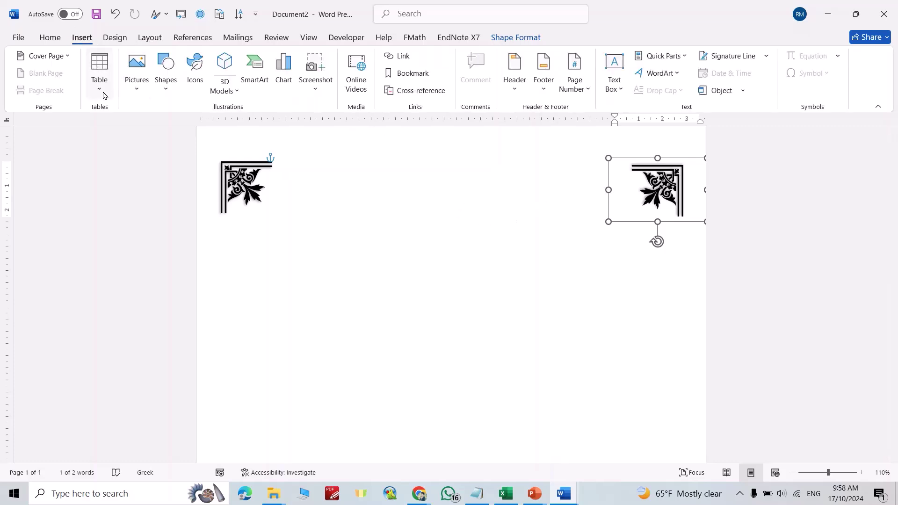
pyautogui.click(169, 87)
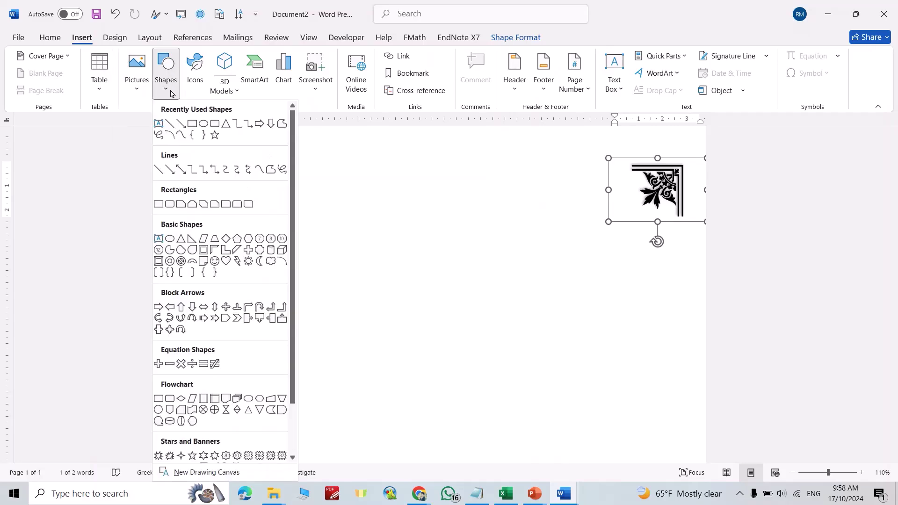
pyautogui.click(159, 169)
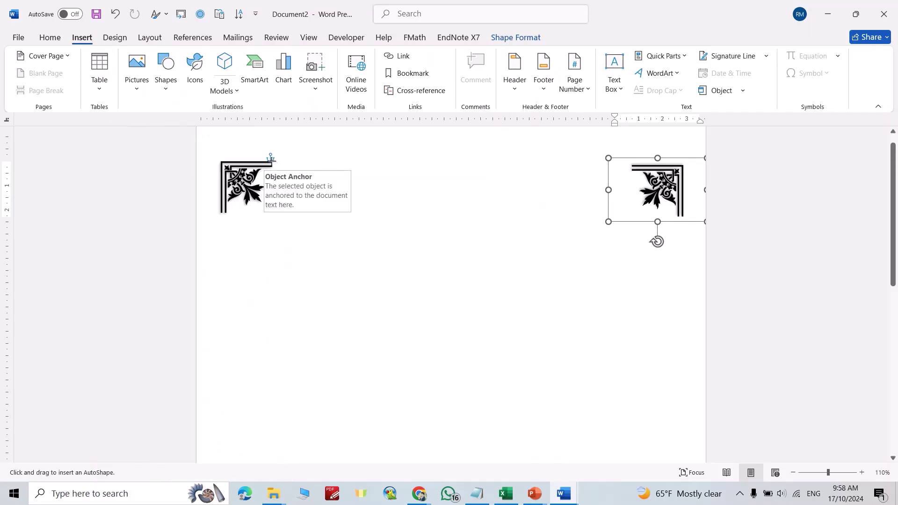
pyautogui.moveTo(272, 161); pyautogui.dragTo(632, 166)
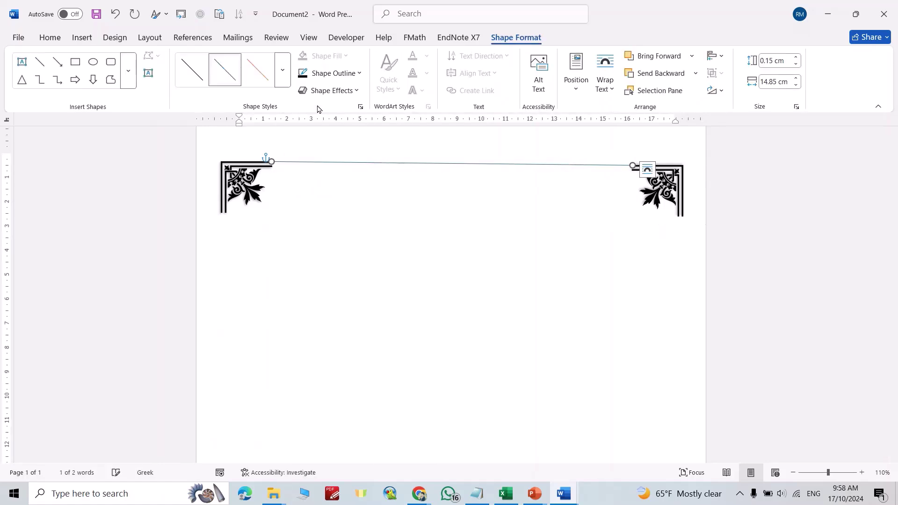
# Step: Make the top line black with a 2¼ pt outline weight
pyautogui.click(360, 74)
pyautogui.click(309, 105)
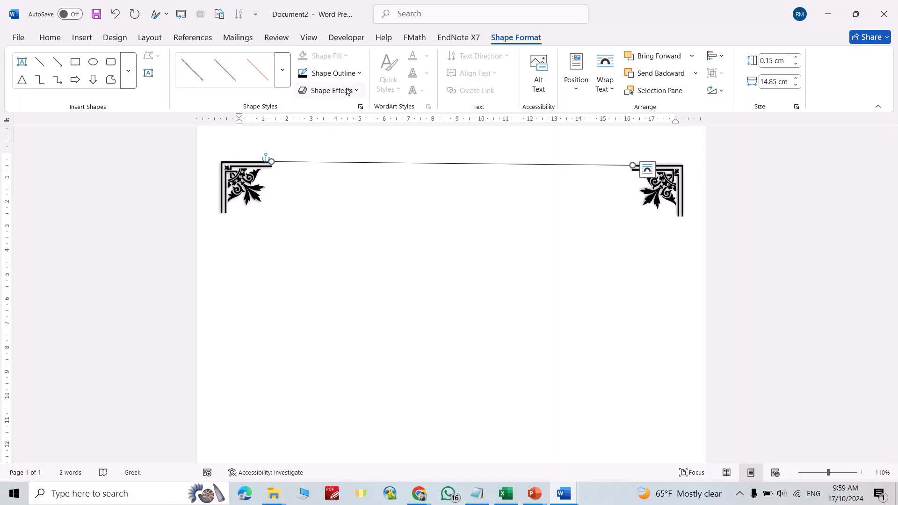
pyautogui.click(359, 74)
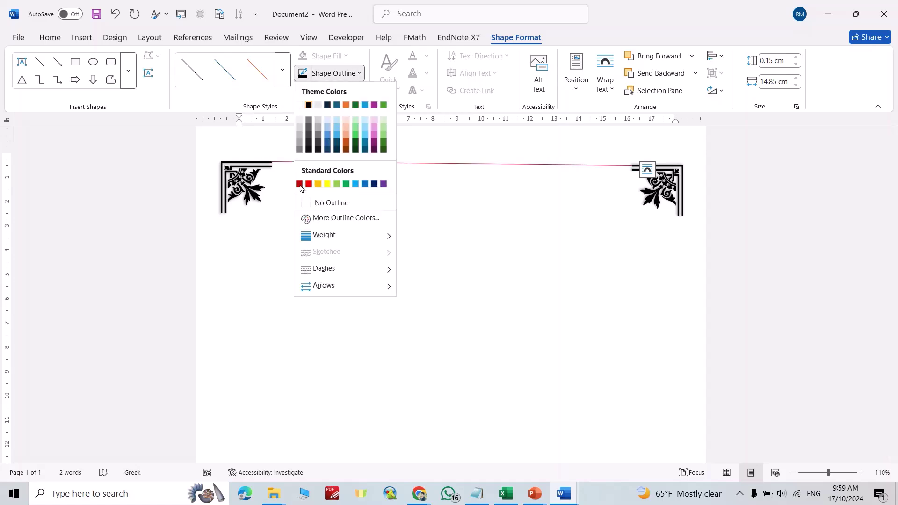
pyautogui.click(309, 105)
pyautogui.click(355, 74)
pyautogui.moveTo(350, 236)
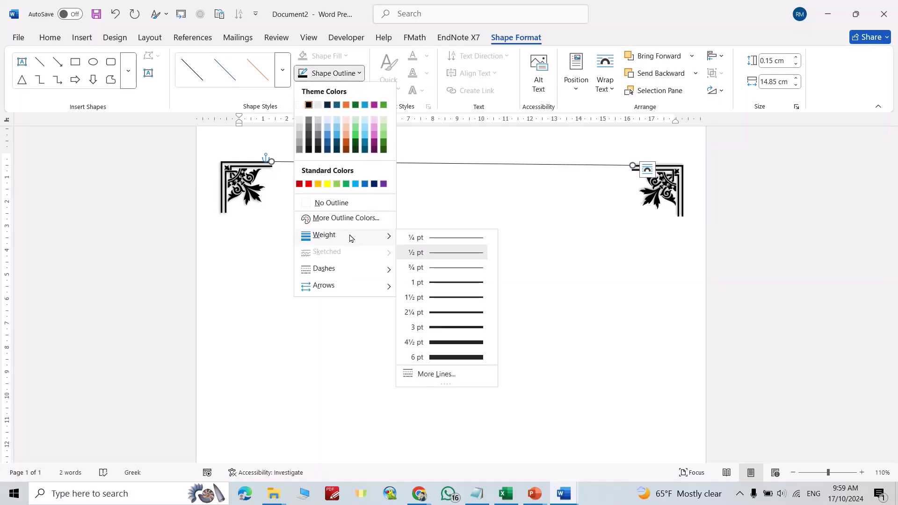
pyautogui.click(440, 312)
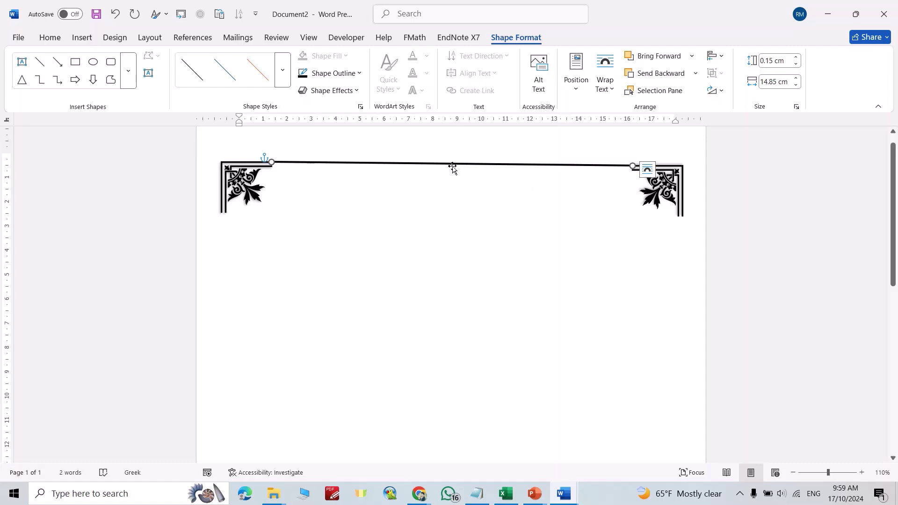
# Step: Copy the line and place the duplicate just beneath the original, forming a double rule
pyautogui.hotkey('ctrl', 'c')
pyautogui.hotkey('ctrl', 'v')
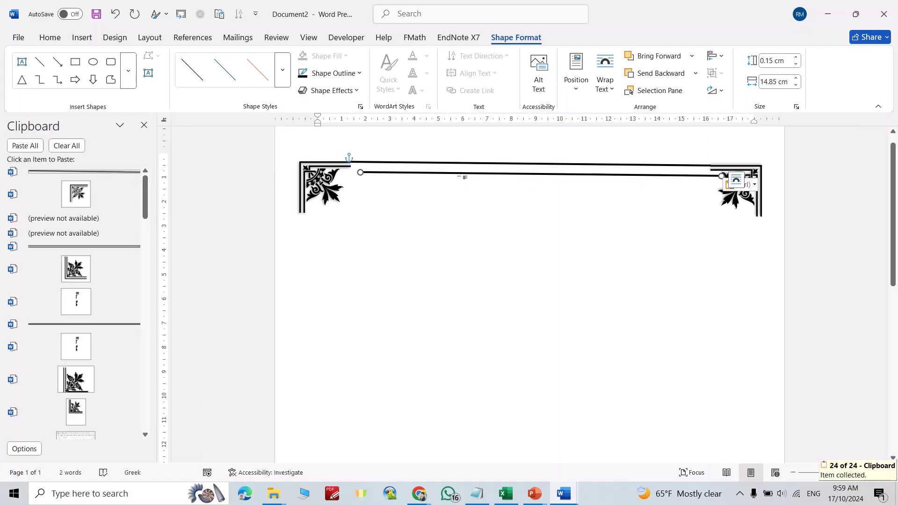
pyautogui.moveTo(457, 175); pyautogui.dragTo(447, 169)
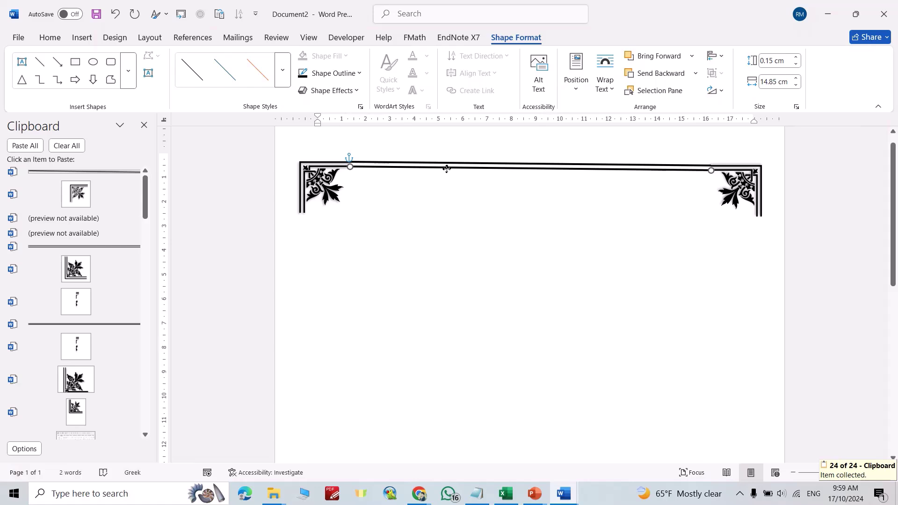
pyautogui.click(389, 279)
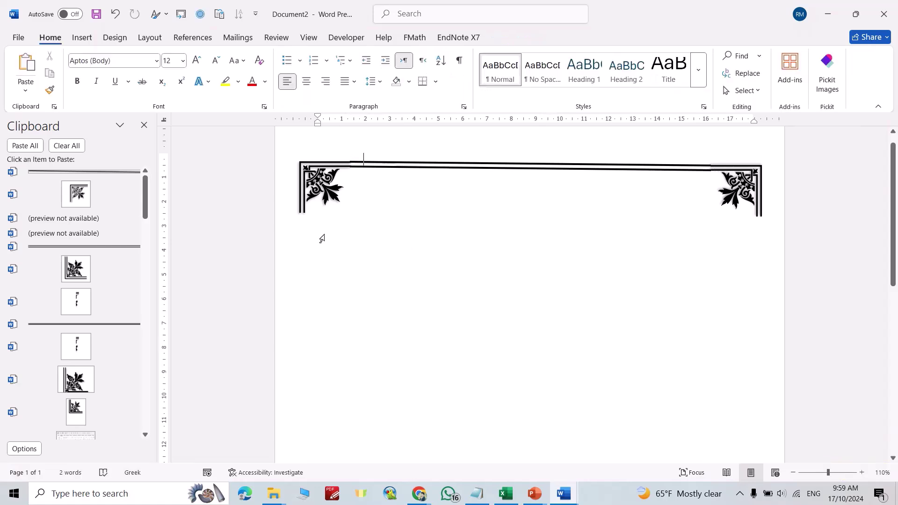
# Step: Copy the top-left ornament to the bottom-left corner and rotate it 90° left
pyautogui.click(317, 213)
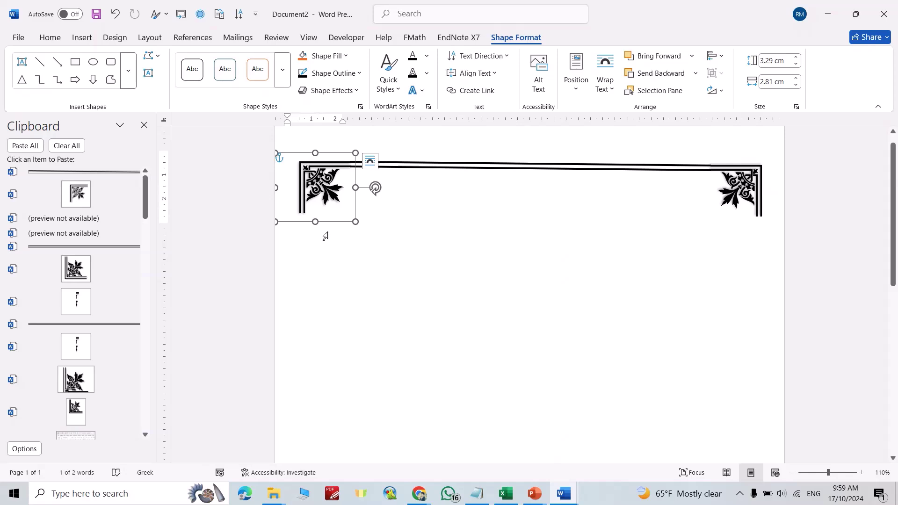
pyautogui.hotkey('ctrl', 'c')
pyautogui.hotkey('ctrl', 'v')
pyautogui.moveTo(349, 233); pyautogui.dragTo(369, 396)
pyautogui.scroll(-3, 380, 321)
pyautogui.moveTo(362, 294); pyautogui.dragTo(343, 446)
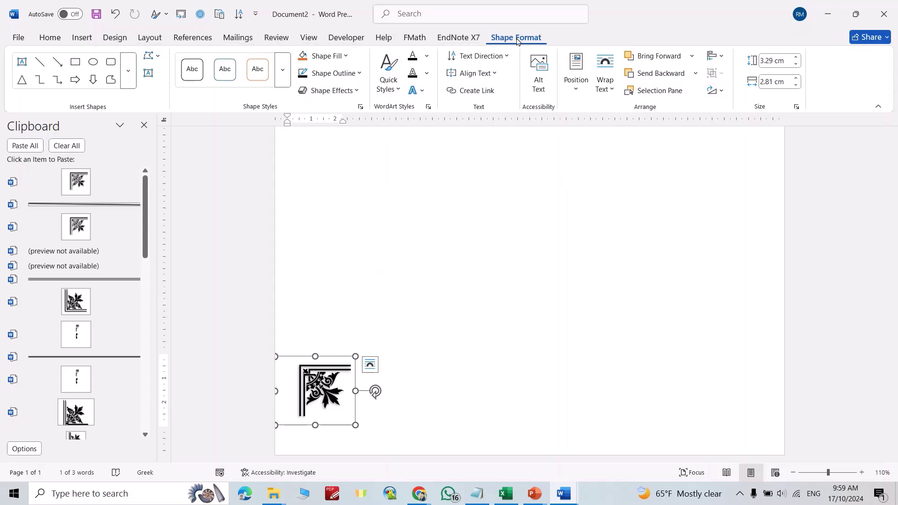
pyautogui.click(722, 92)
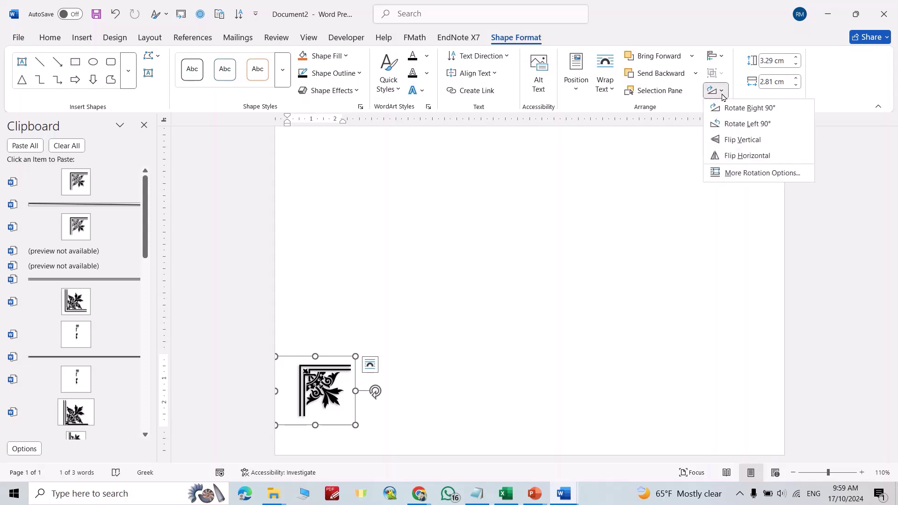
pyautogui.click(727, 123)
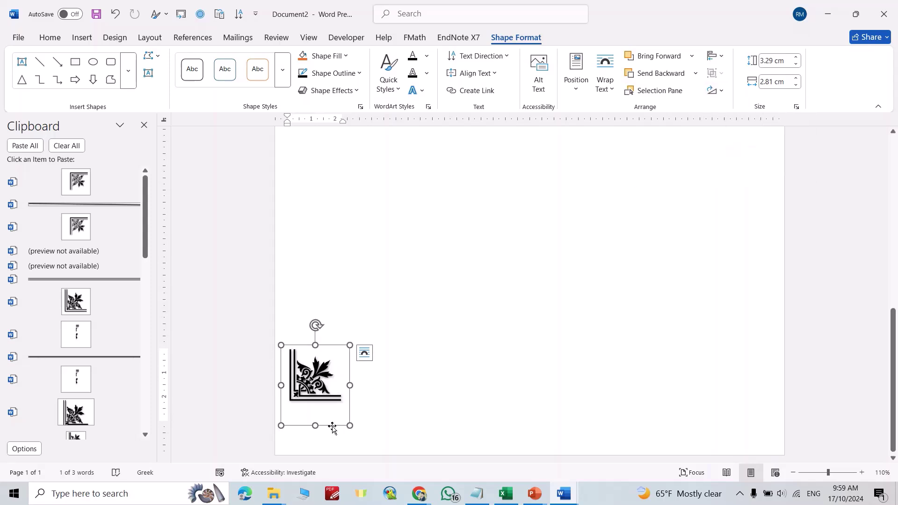
pyautogui.moveTo(332, 427); pyautogui.dragTo(330, 427)
# Step: Copy the bottom-left ornament to the bottom-right corner and widen the bottom-left frame
pyautogui.hotkey('ctrl', 'c')
pyautogui.hotkey('ctrl', 'v')
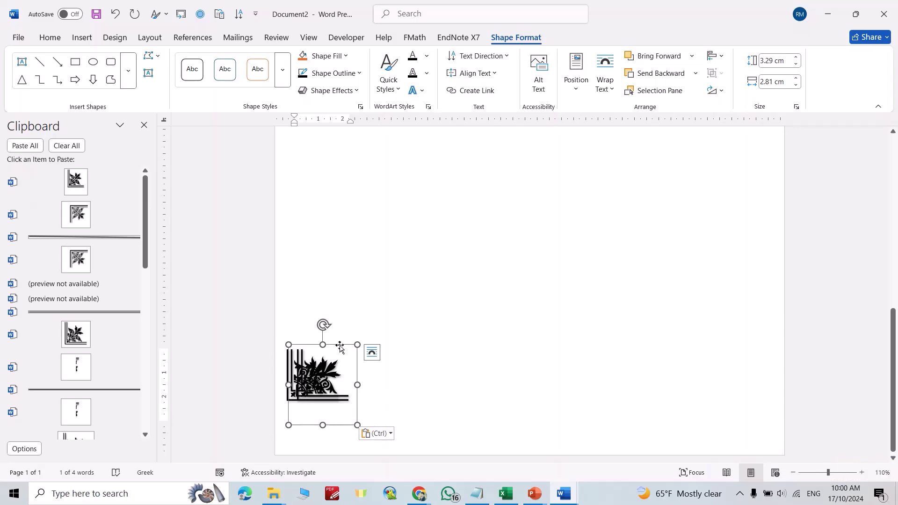
pyautogui.moveTo(339, 347); pyautogui.dragTo(772, 399)
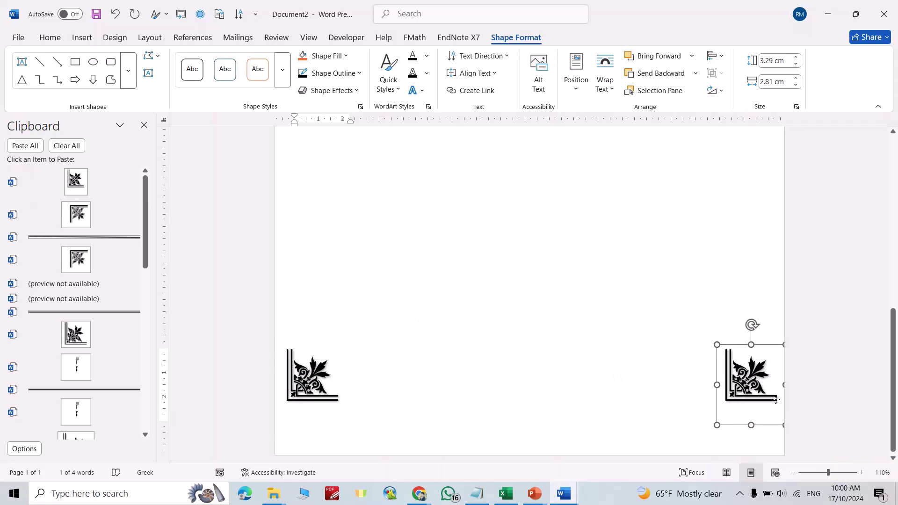
pyautogui.scroll(5, 309, 402)
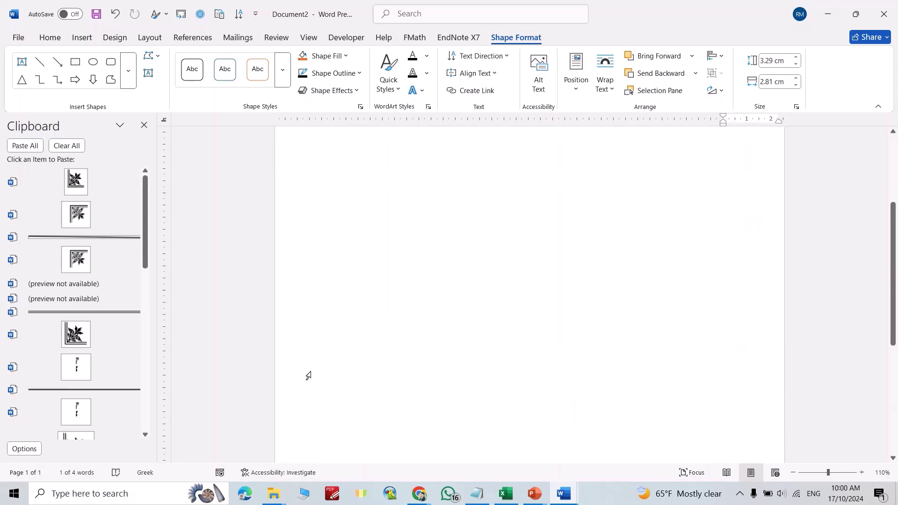
pyautogui.scroll(-5, 309, 375)
pyautogui.click(313, 394)
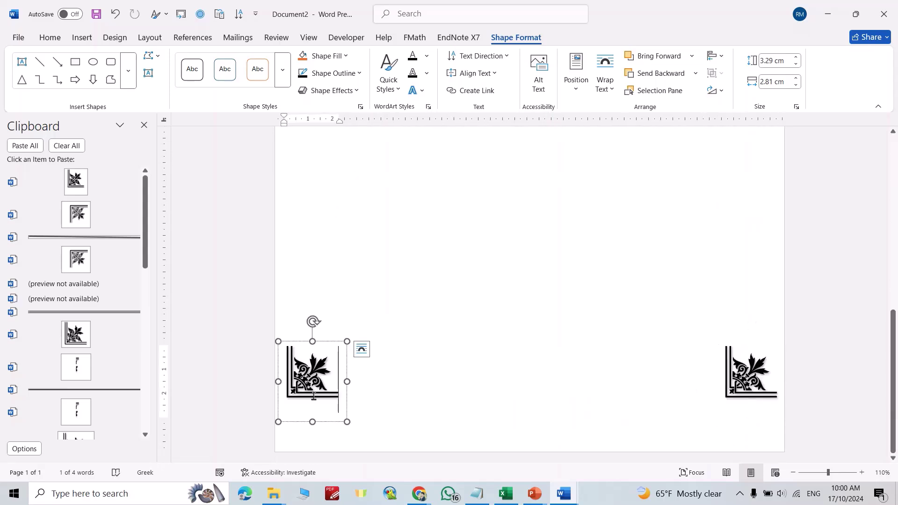
pyautogui.moveTo(347, 381); pyautogui.dragTo(372, 384)
pyautogui.keyDown('ctrl'); pyautogui.scroll(-4, 355, 379); pyautogui.keyUp('ctrl')
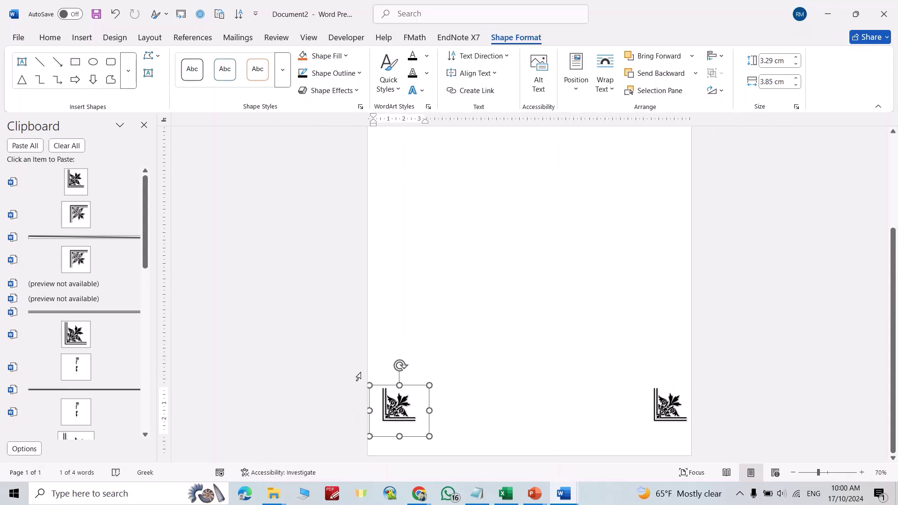
pyautogui.keyDown('ctrl'); pyautogui.scroll(-2, 354, 379); pyautogui.keyUp('ctrl')
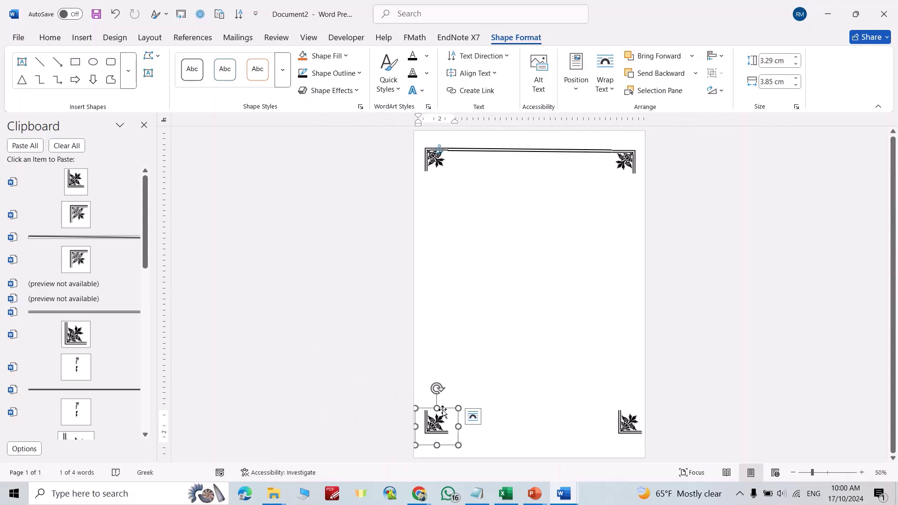
# Step: Raise the bottom-left ornament slightly and rotate the bottom-right ornament 90° left
pyautogui.moveTo(443, 412); pyautogui.dragTo(431, 462)
pyautogui.click(618, 436)
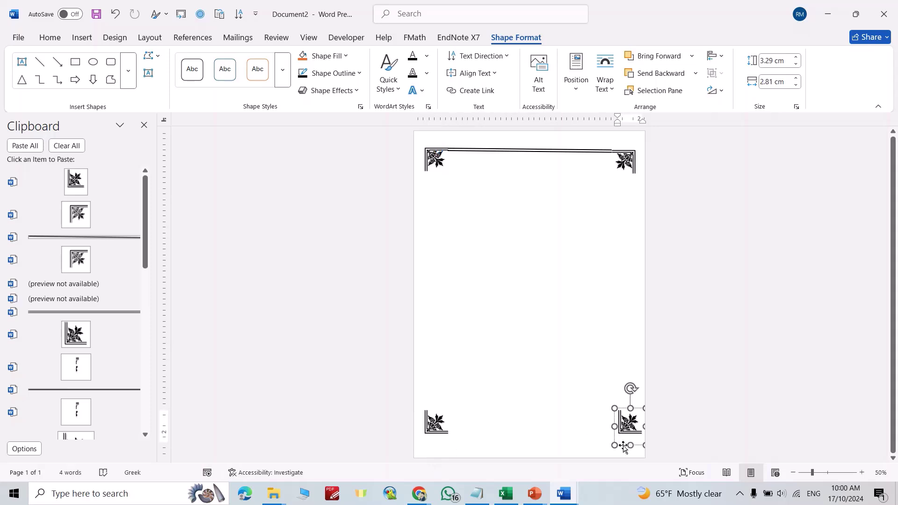
pyautogui.click(716, 91)
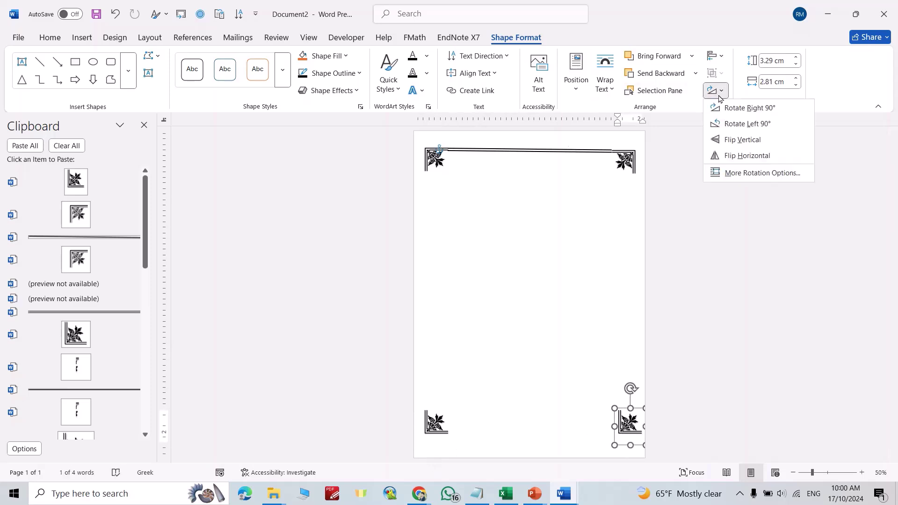
pyautogui.click(732, 125)
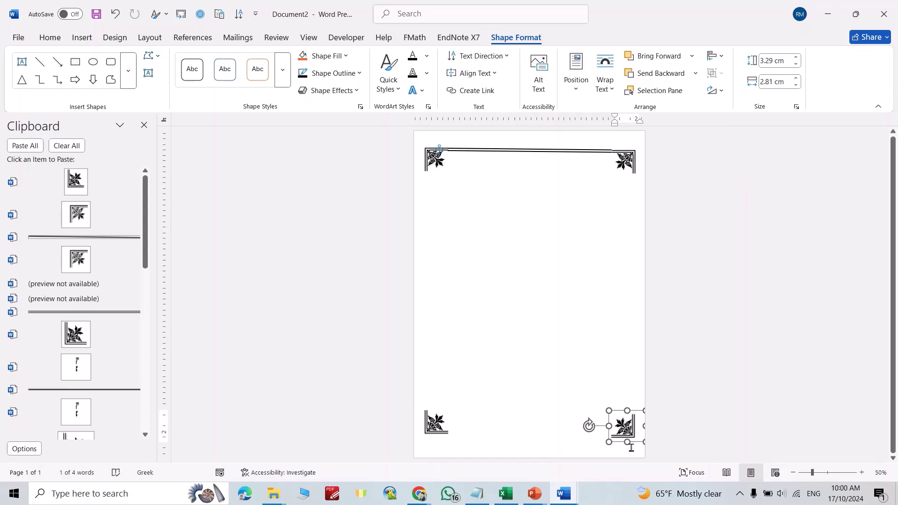
# Step: Resize the rotated ornament to 4.02 cm and fit it into the bottom-right page corner
pyautogui.moveTo(624, 442); pyautogui.dragTo(469, 445)
pyautogui.moveTo(466, 415); pyautogui.dragTo(467, 398)
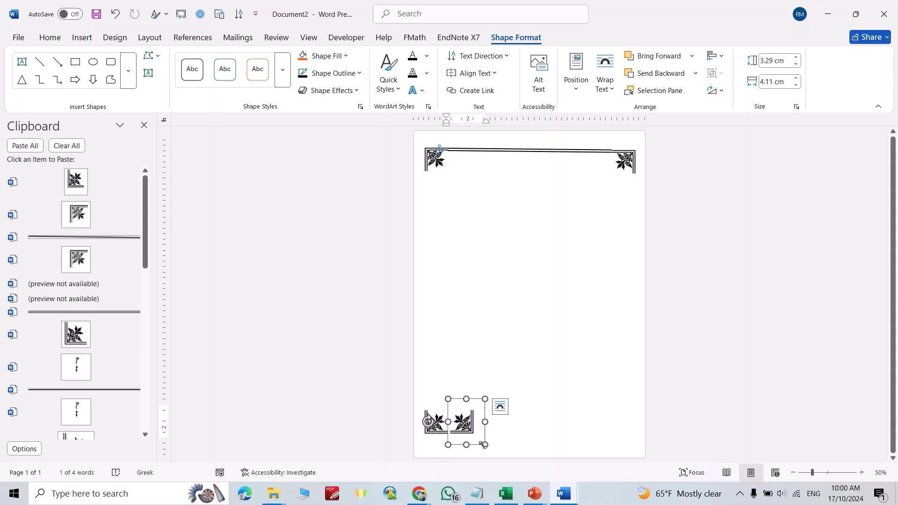
pyautogui.moveTo(481, 451); pyautogui.dragTo(654, 455)
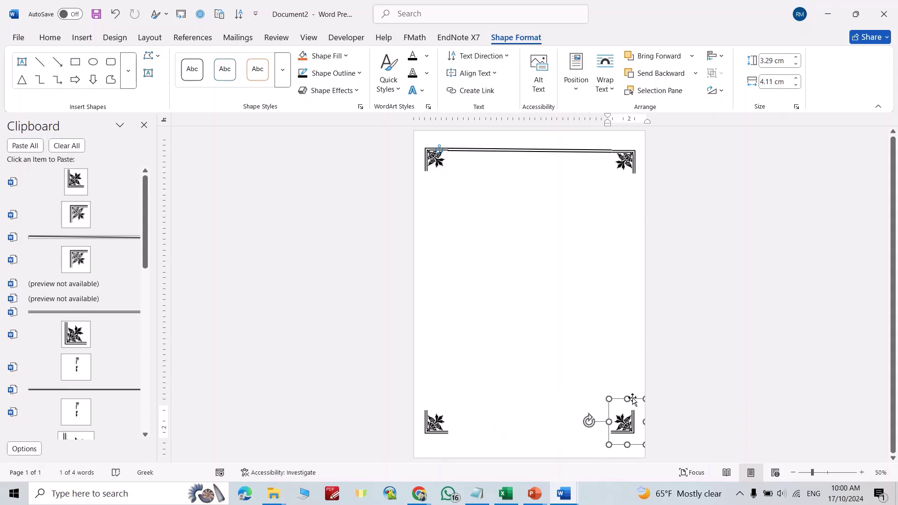
pyautogui.moveTo(635, 401); pyautogui.dragTo(664, 165)
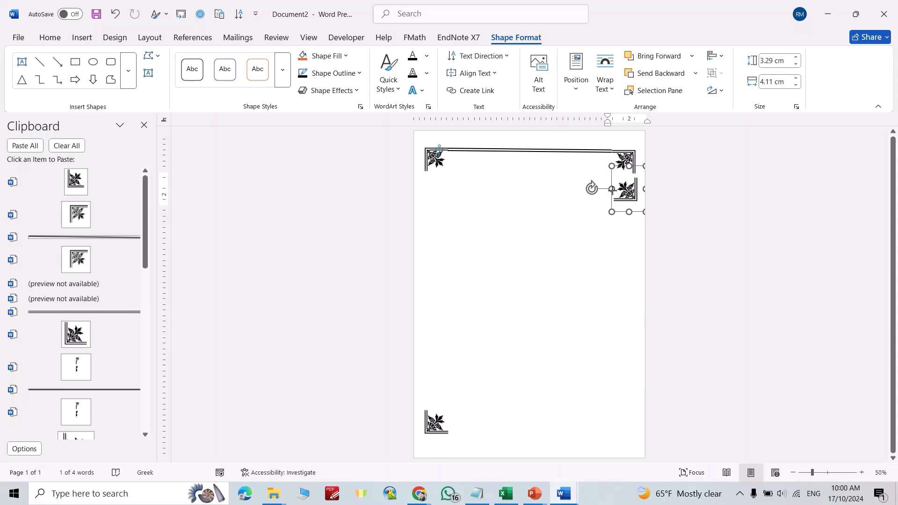
pyautogui.moveTo(636, 213); pyautogui.dragTo(472, 444)
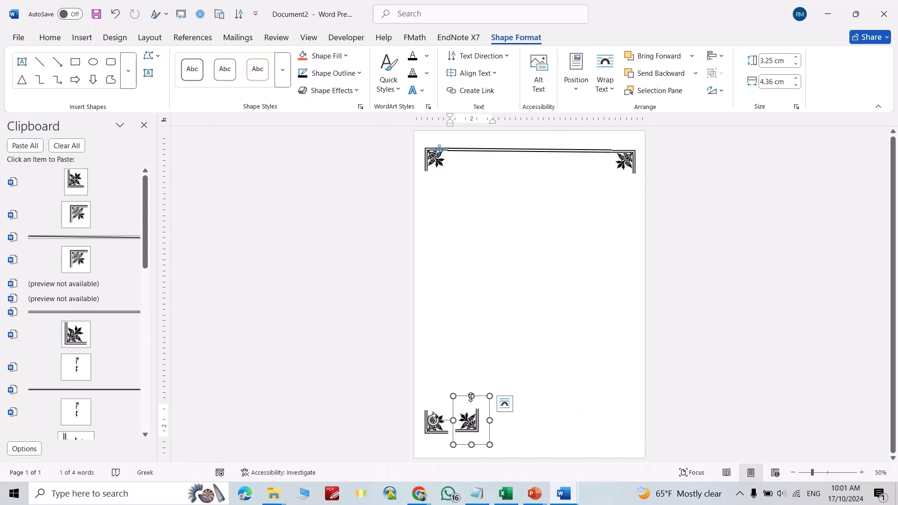
pyautogui.moveTo(471, 397); pyautogui.dragTo(471, 401)
pyautogui.moveTo(479, 446); pyautogui.dragTo(688, 453)
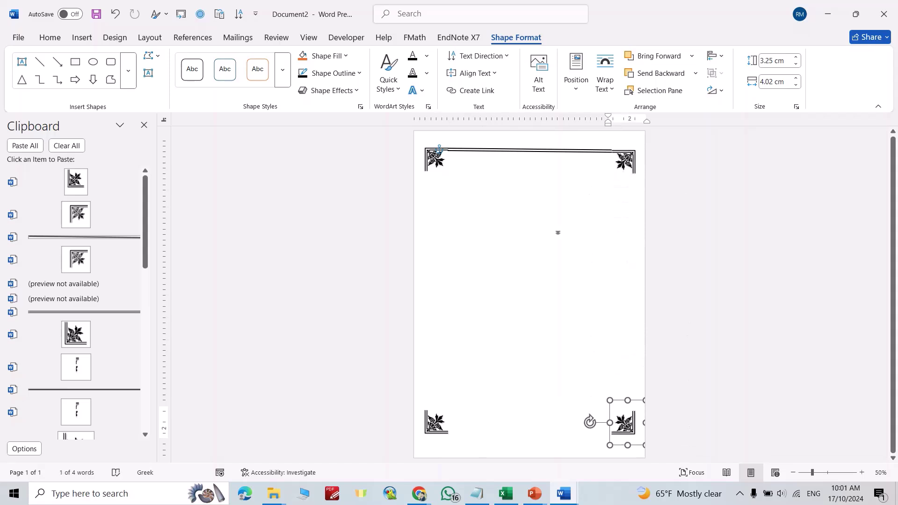
# Step: Select the double top border line and paste a duplicate of it
pyautogui.scroll(4, 465, 164)
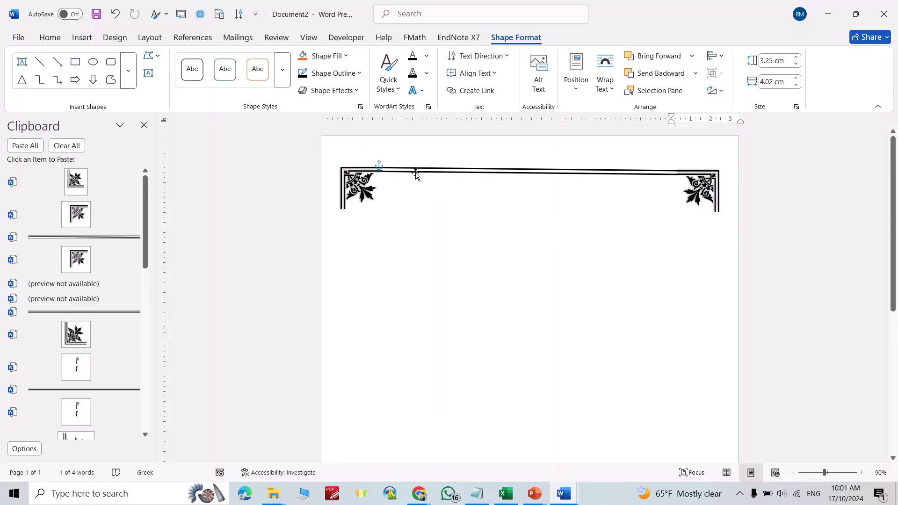
pyautogui.click(415, 174)
pyautogui.click(438, 196)
pyautogui.click(423, 170)
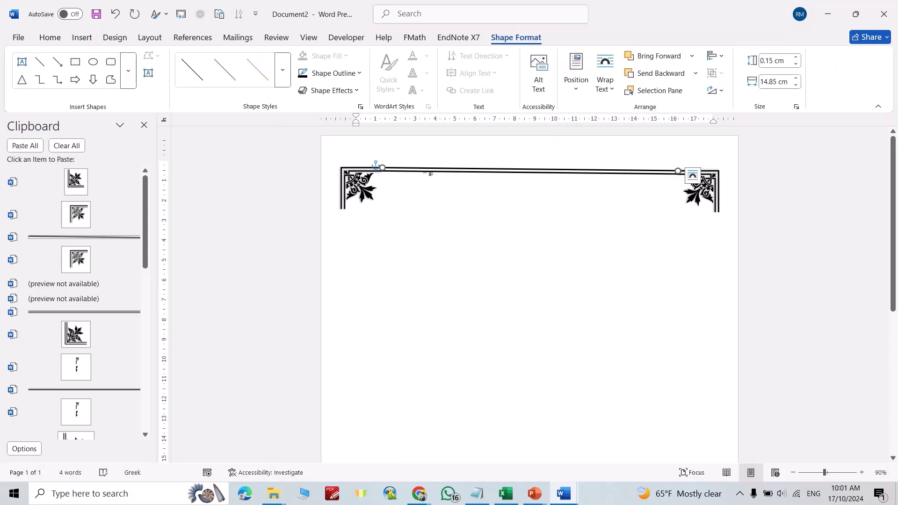
pyautogui.moveTo(430, 177); pyautogui.dragTo(435, 177)
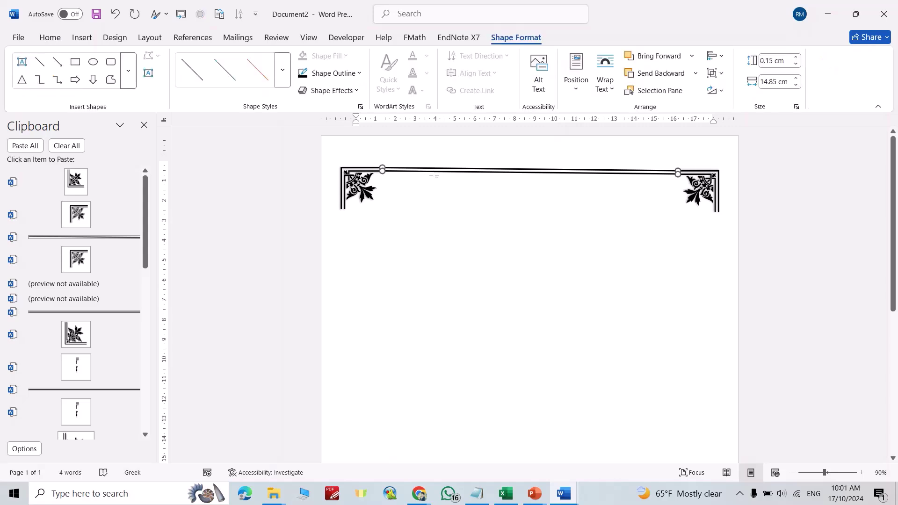
pyautogui.hotkey('ctrl', 'c')
pyautogui.hotkey('ctrl', 'v')
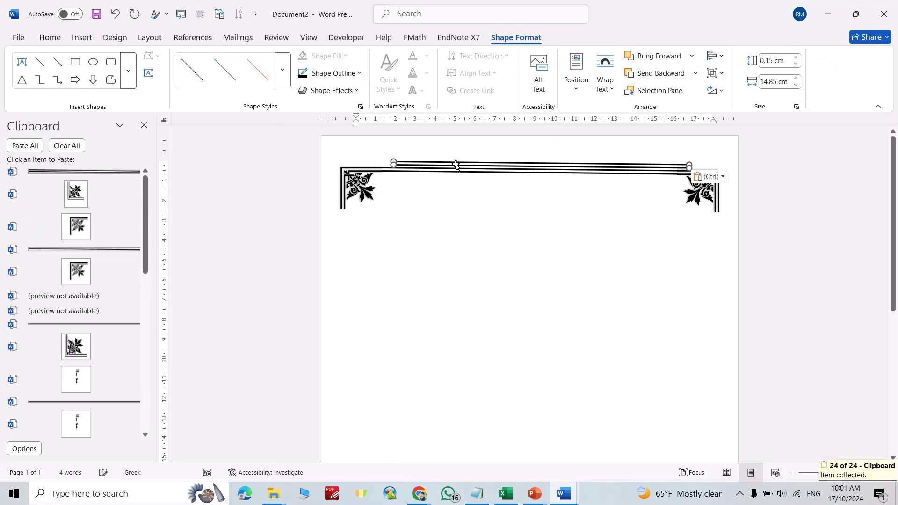
# Step: Move the duplicate to the page bottom, level it and stretch it between the lower ornaments
pyautogui.moveTo(456, 163); pyautogui.dragTo(436, 432)
pyautogui.scroll(-10, 456, 388)
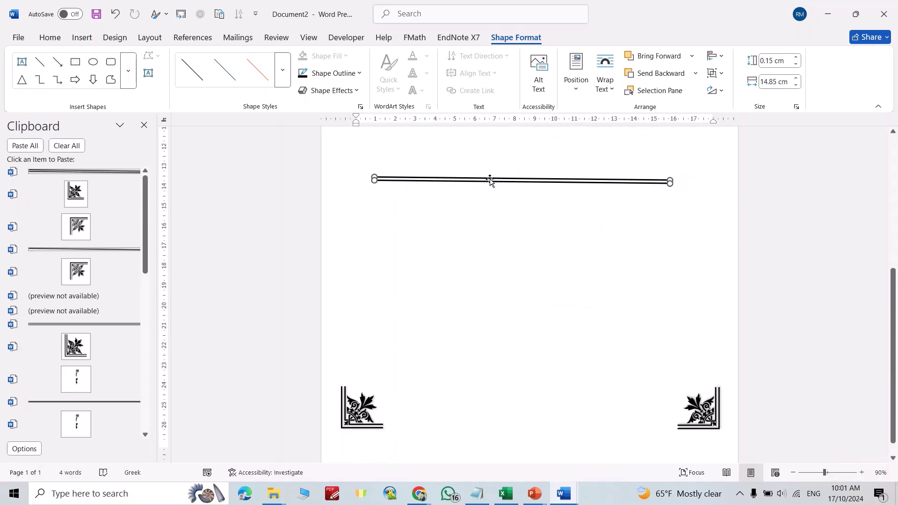
pyautogui.moveTo(490, 183); pyautogui.dragTo(496, 426)
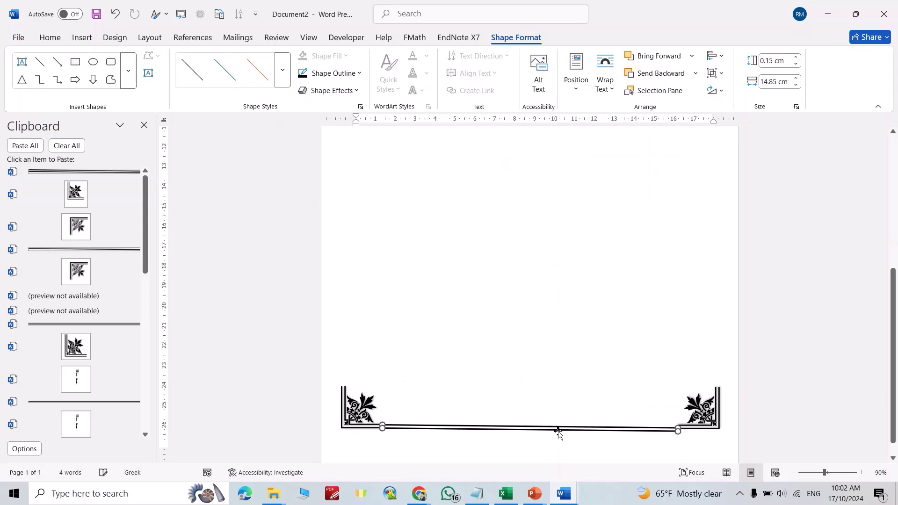
pyautogui.scroll(4, 690, 436)
pyautogui.moveTo(744, 416); pyautogui.dragTo(819, 411)
pyautogui.scroll(3, 746, 423)
pyautogui.moveTo(293, 407); pyautogui.dragTo(244, 403)
pyautogui.click(421, 437)
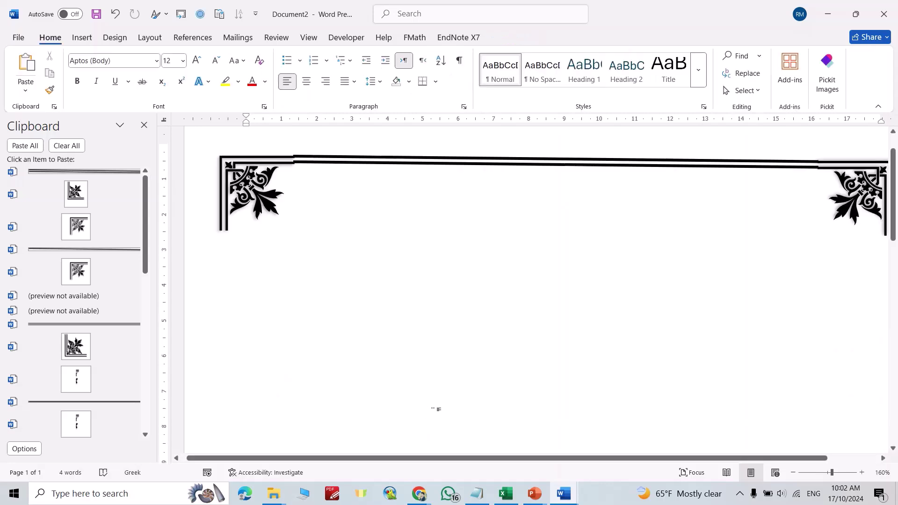
pyautogui.keyDown('ctrl'); pyautogui.scroll(-6, 435, 410); pyautogui.keyUp('ctrl')
pyautogui.scroll(-5, 443, 393)
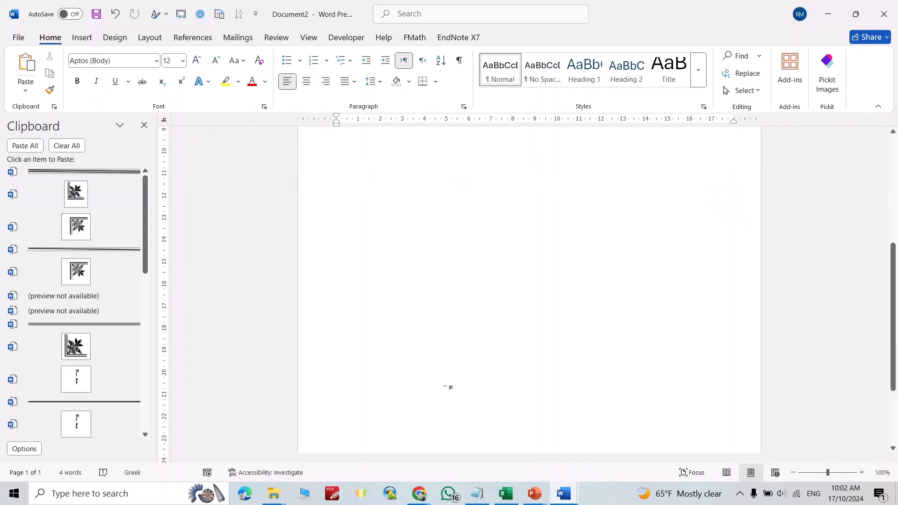
pyautogui.keyDown('ctrl'); pyautogui.scroll(-4, 448, 387); pyautogui.keyUp('ctrl')
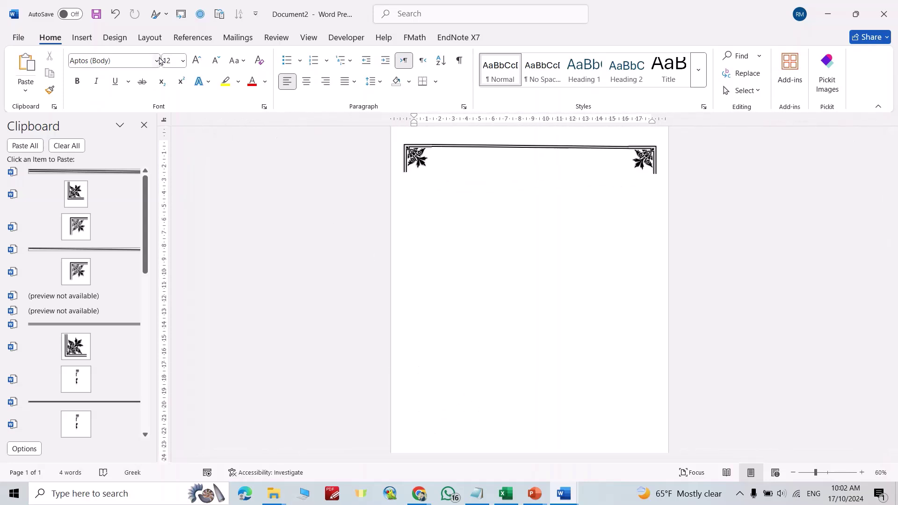
# Step: Turn a copy of the border line vertical and pair it with a second line on the left edge
pyautogui.click(473, 149)
pyautogui.hotkey('ctrl', 'c')
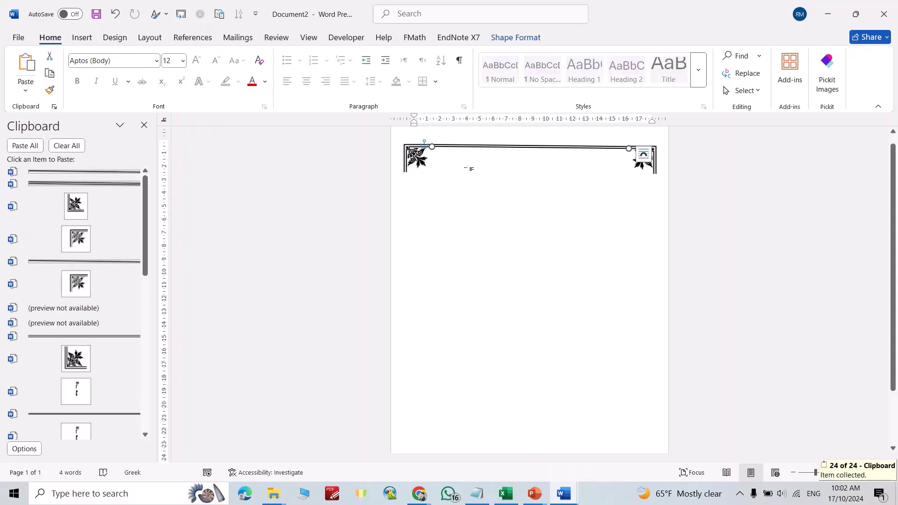
pyautogui.hotkey('ctrl', 'v')
pyautogui.moveTo(438, 153); pyautogui.dragTo(377, 428)
pyautogui.hotkey('ctrl', 'c')
pyautogui.hotkey('ctrl', 'v')
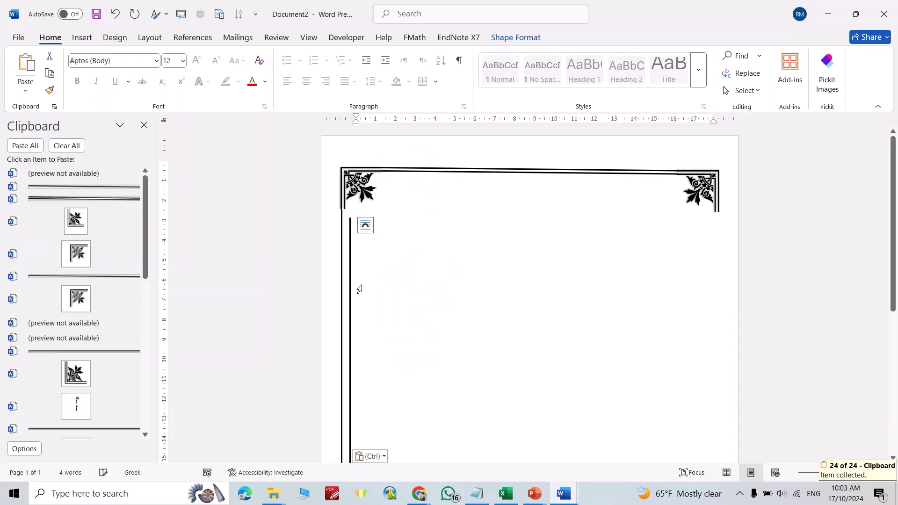
pyautogui.moveTo(351, 271); pyautogui.dragTo(345, 261)
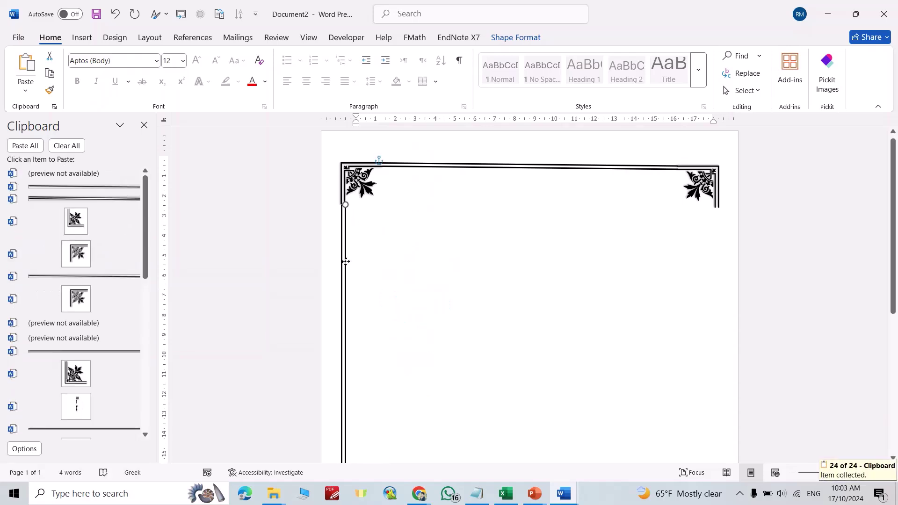
# Step: Copy the left border lines across to the right page edge
pyautogui.keyDown('ctrl'); pyautogui.scroll(-5, 417, 257); pyautogui.keyUp('ctrl')
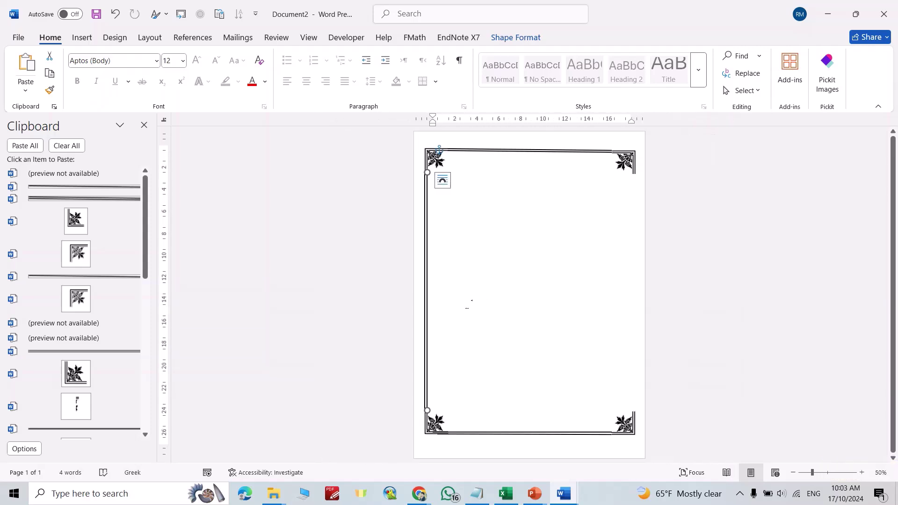
pyautogui.hotkey('ctrl', 'c')
pyautogui.hotkey('ctrl', 'v')
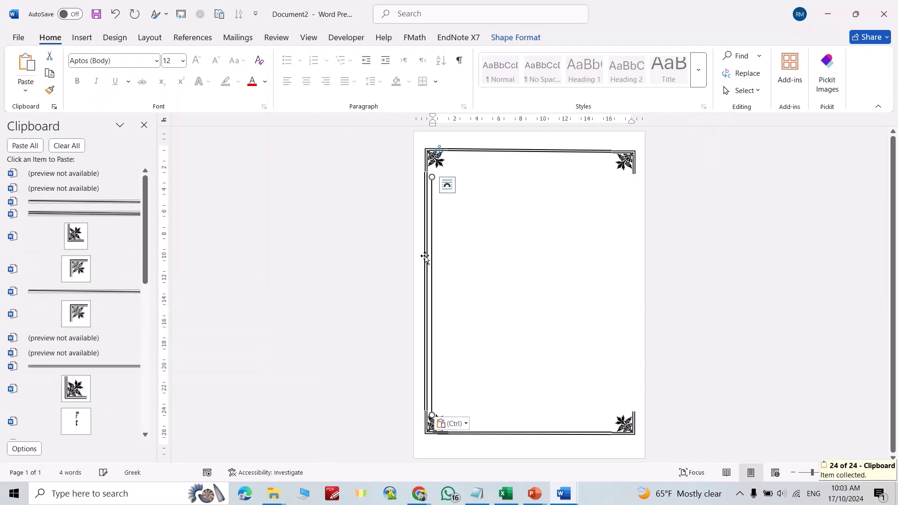
pyautogui.moveTo(432, 259); pyautogui.dragTo(632, 255)
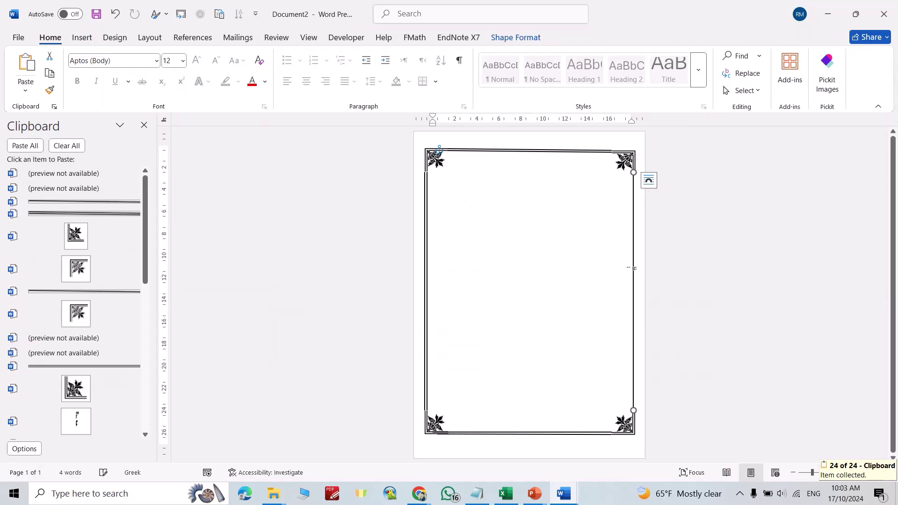
pyautogui.hotkey('ctrl', 'v')
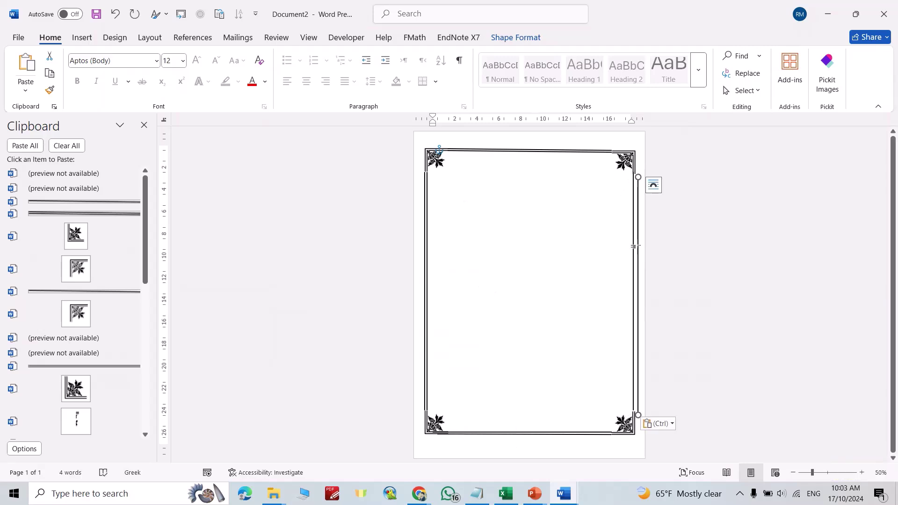
pyautogui.keyDown('ctrl'); pyautogui.scroll(4, 638, 251); pyautogui.keyUp('ctrl')
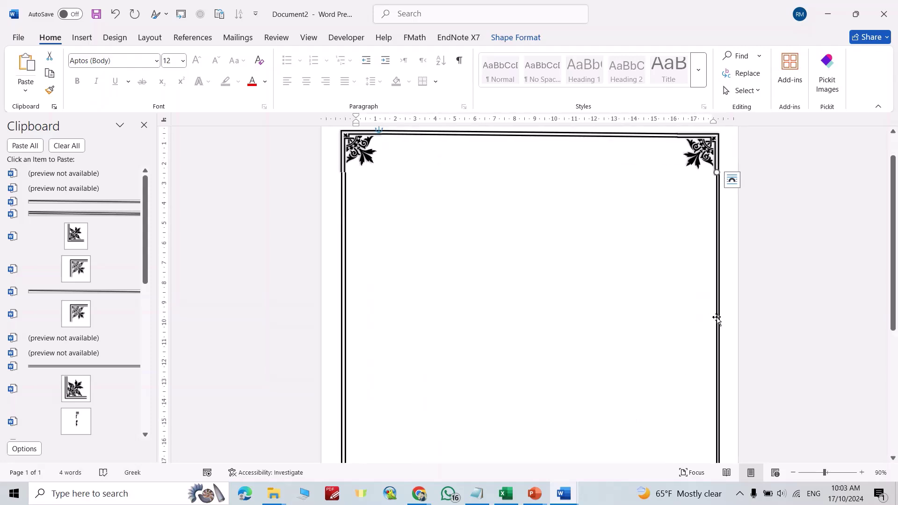
pyautogui.click(714, 321)
pyautogui.keyDown('ctrl'); pyautogui.scroll(-4, 525, 362); pyautogui.keyUp('ctrl')
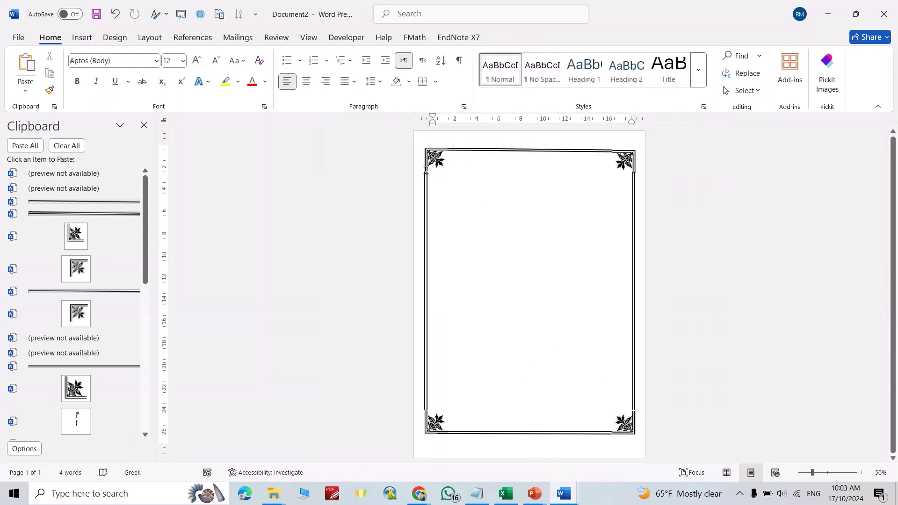